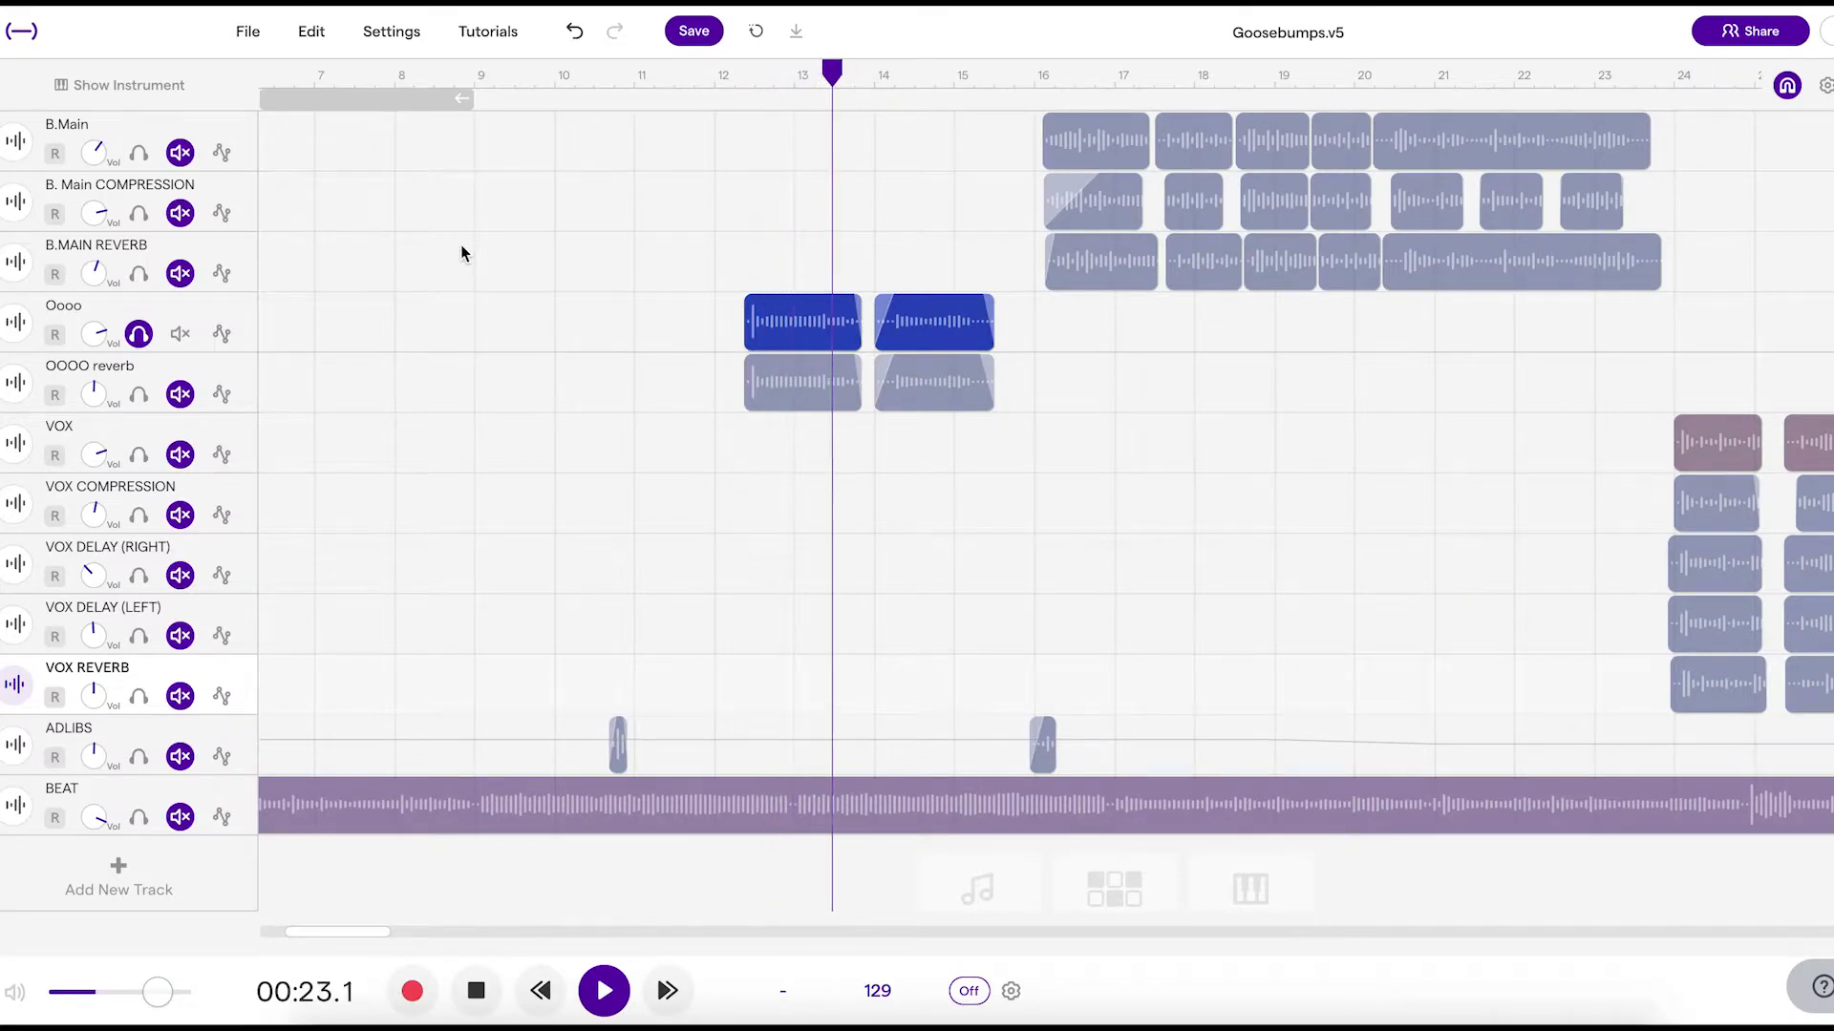
# Stop the playback, solo the OOOO reverb track in place of Oooo and play it on its own
pyautogui.press('space')
pyautogui.click(144, 398)
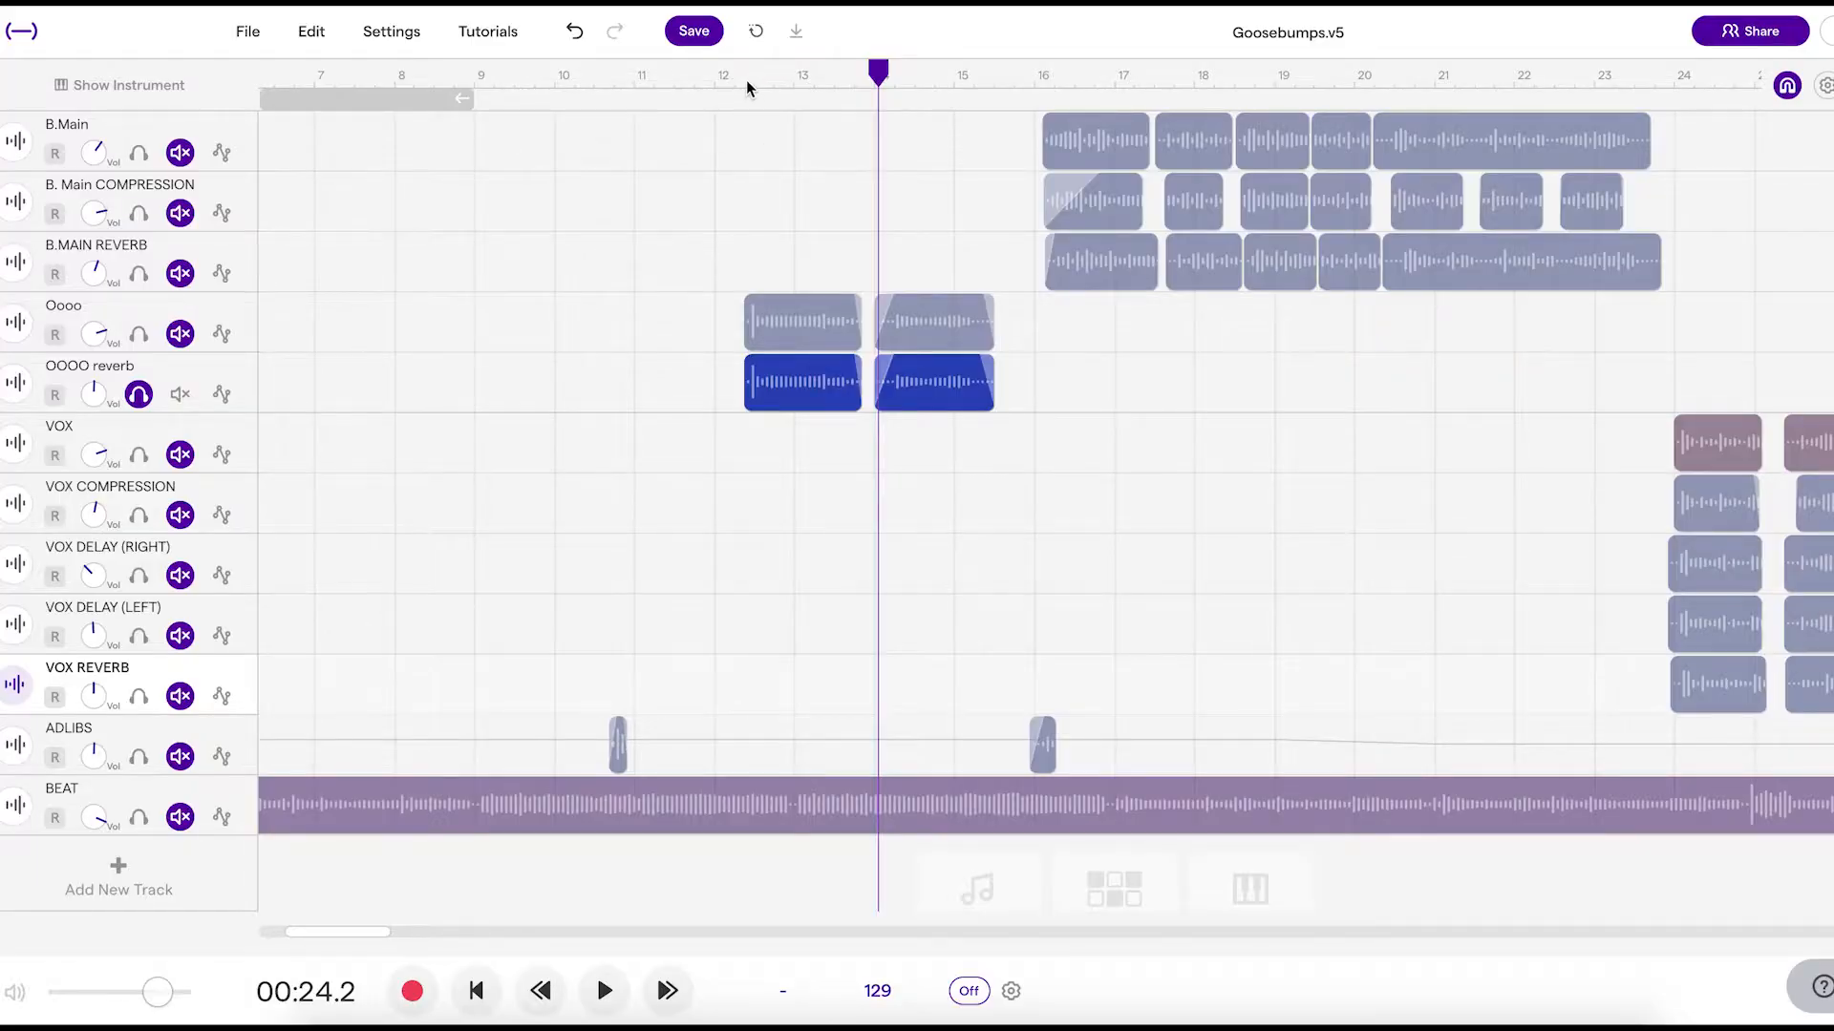
pyautogui.press('space')
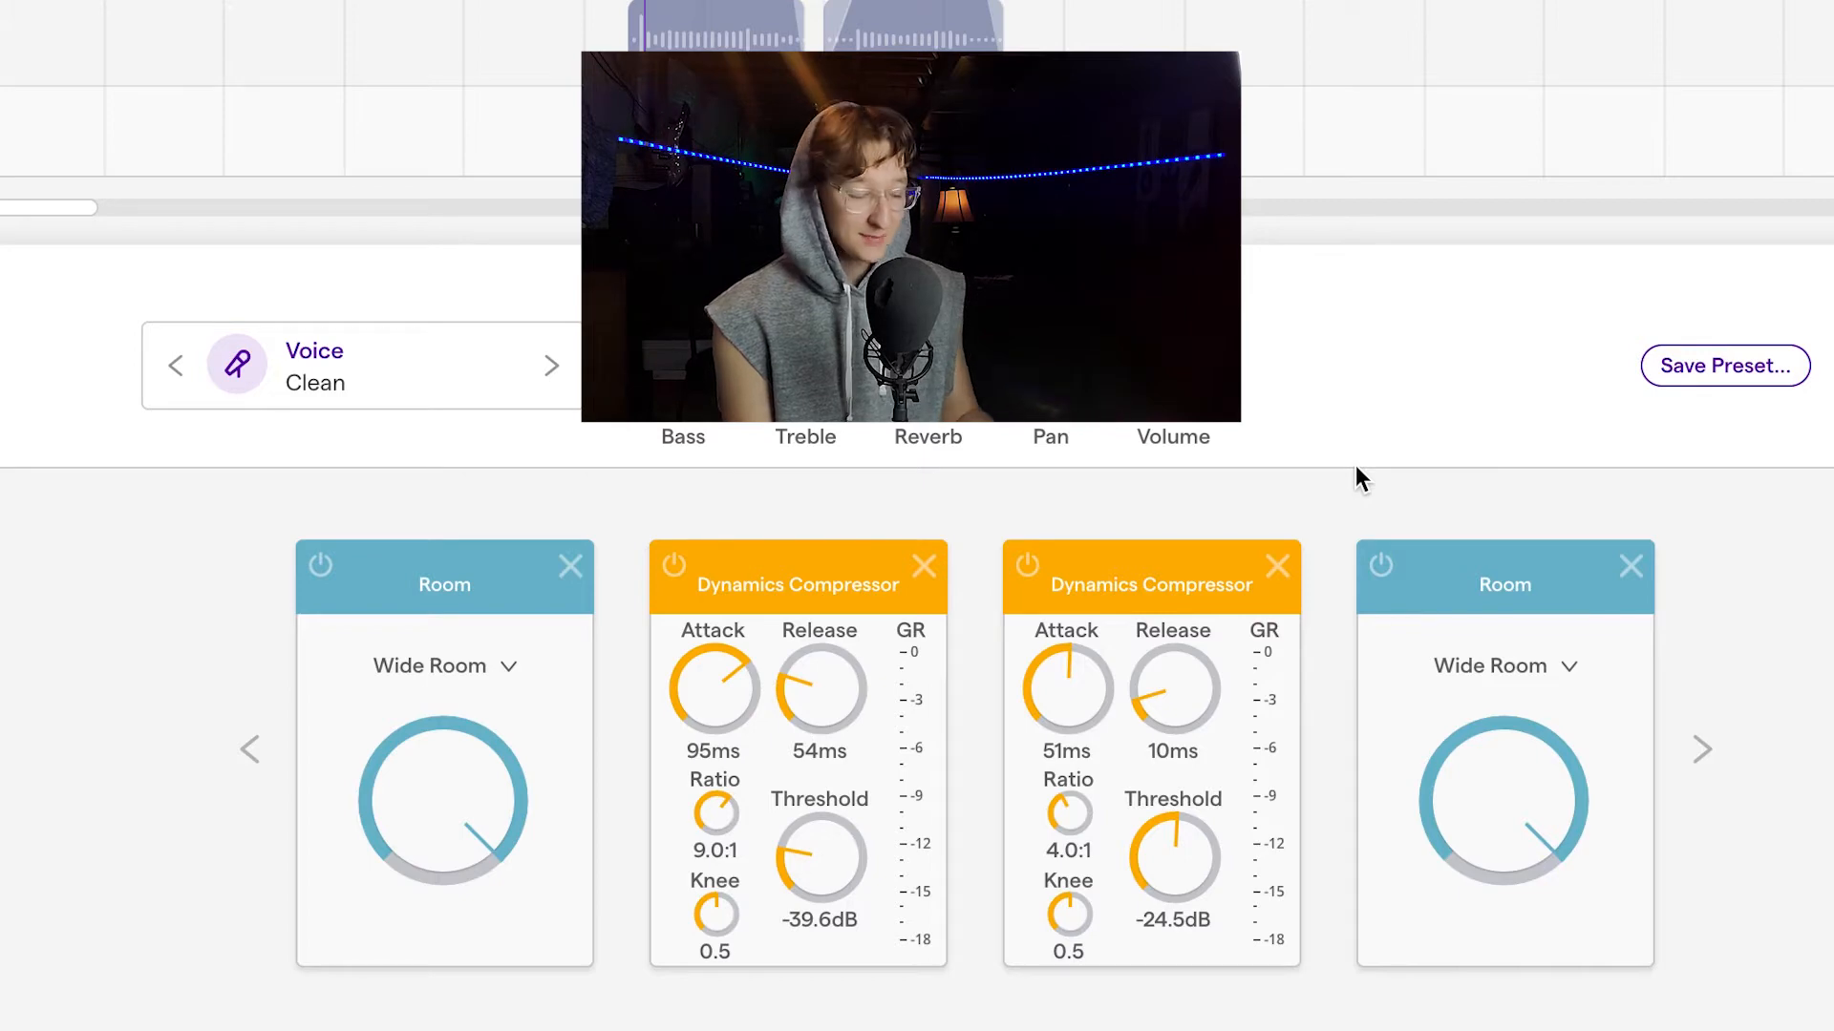
# Review the full effects chain of the OOOO reverb track and solo the Oooo track
pyautogui.click(1711, 759)
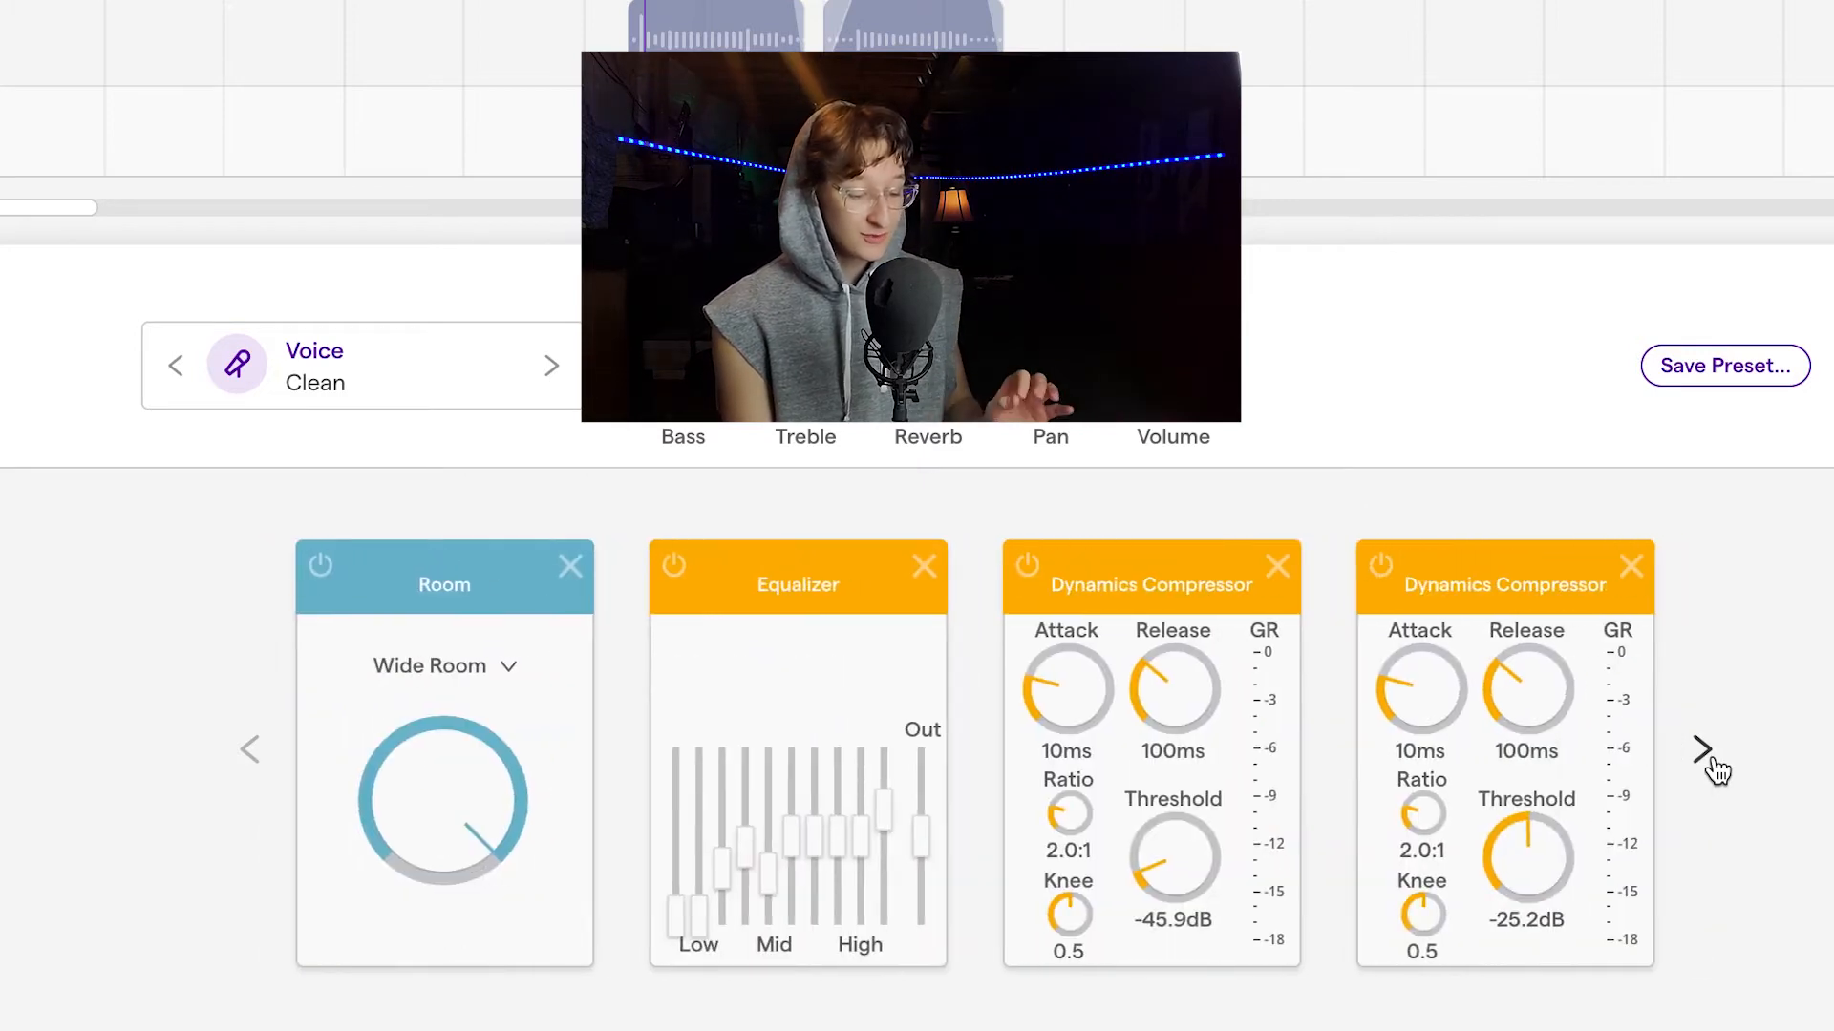
pyautogui.click(251, 753)
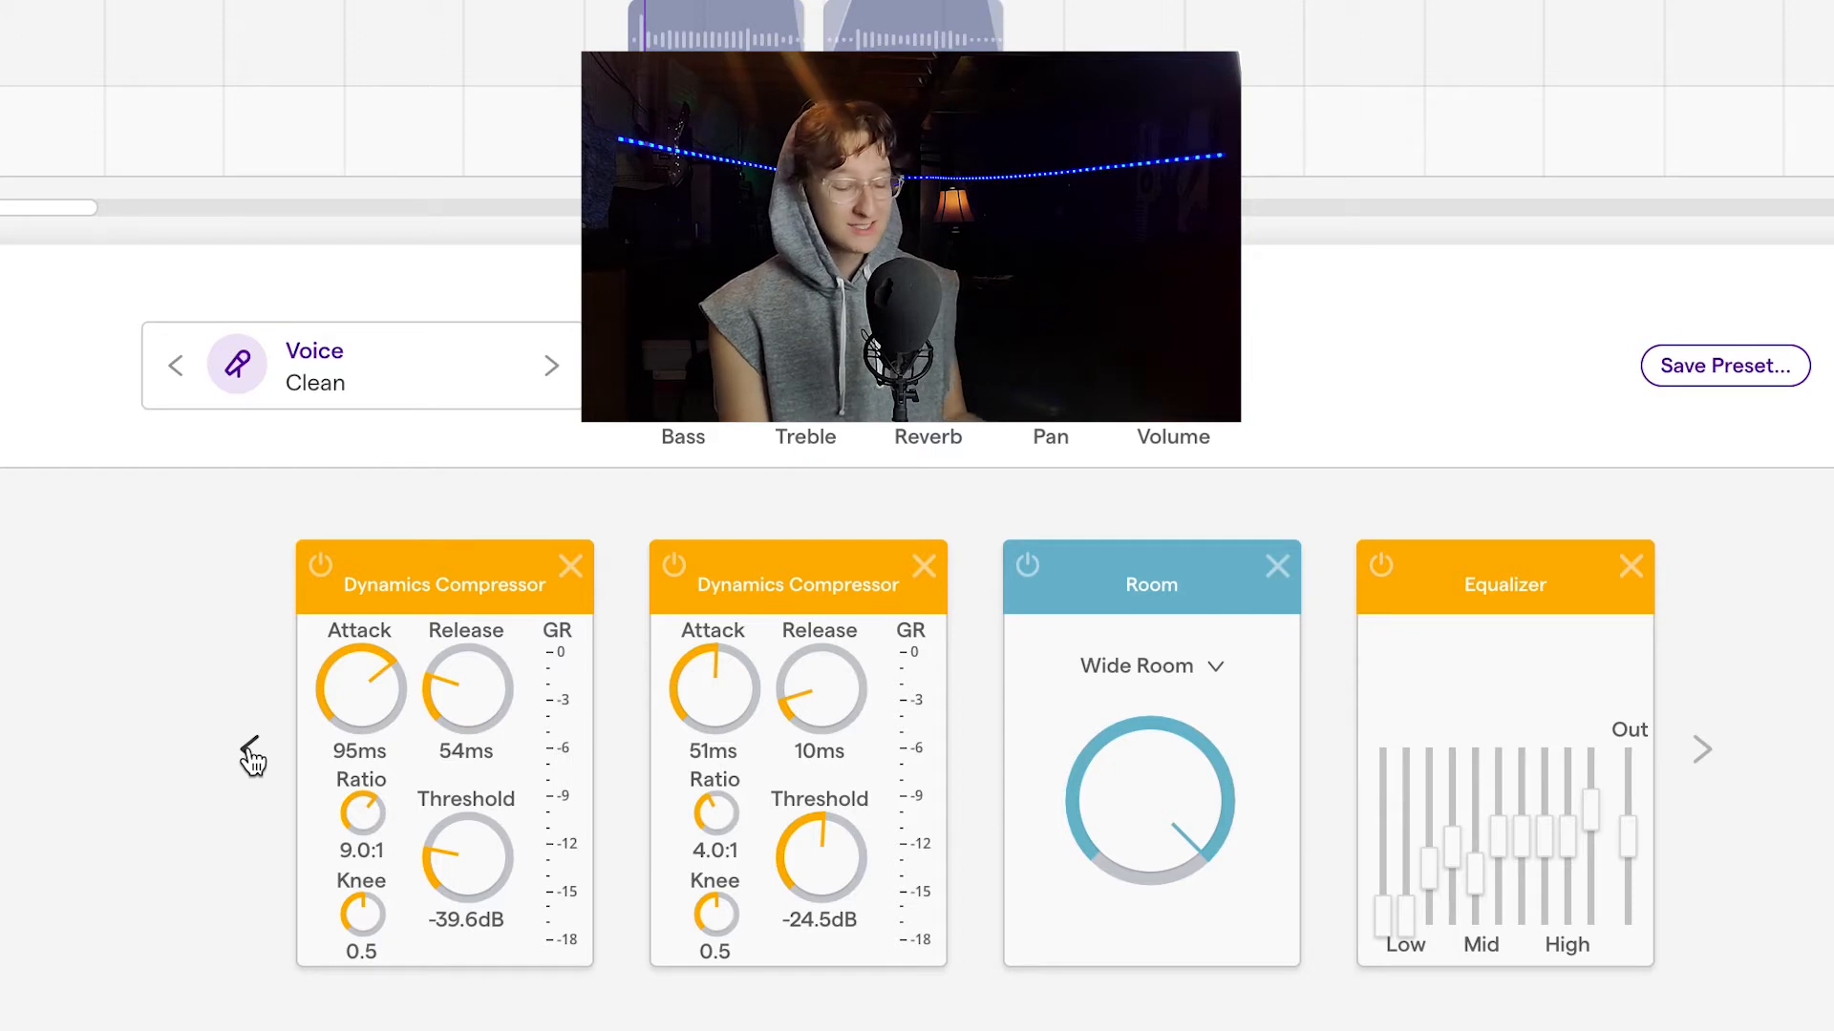
pyautogui.click(250, 749)
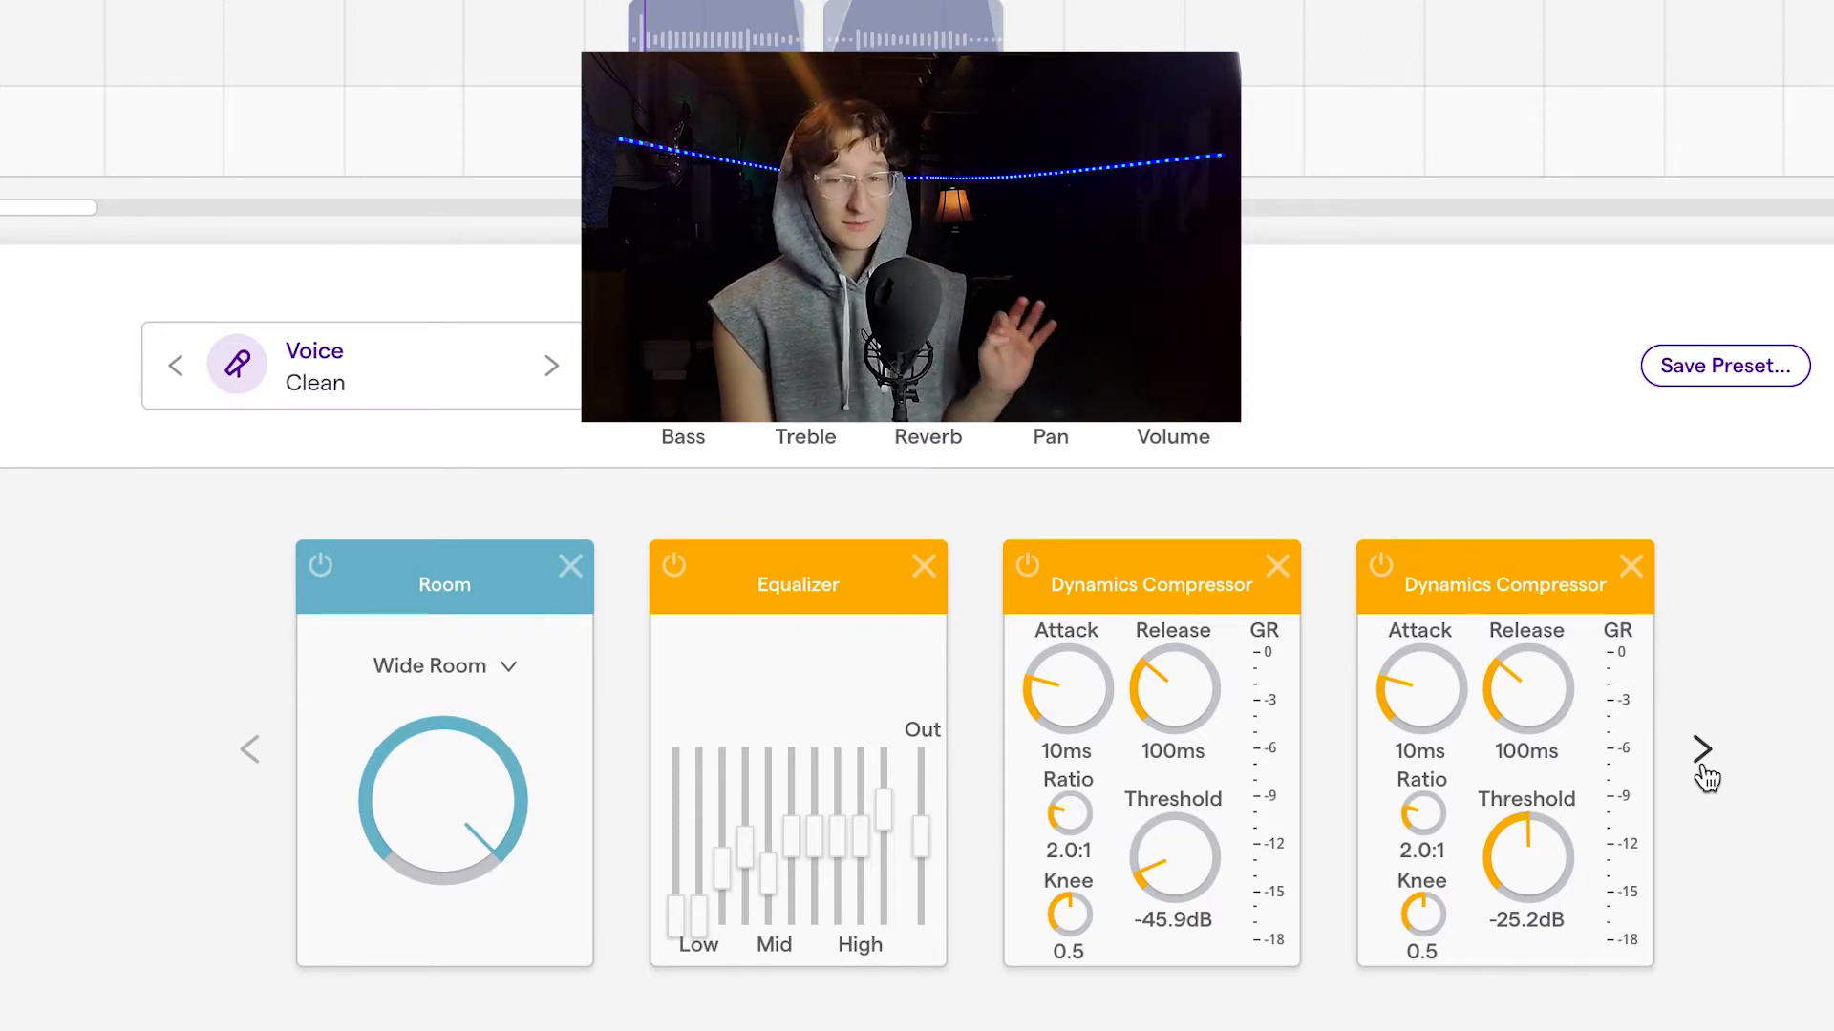
pyautogui.click(1702, 754)
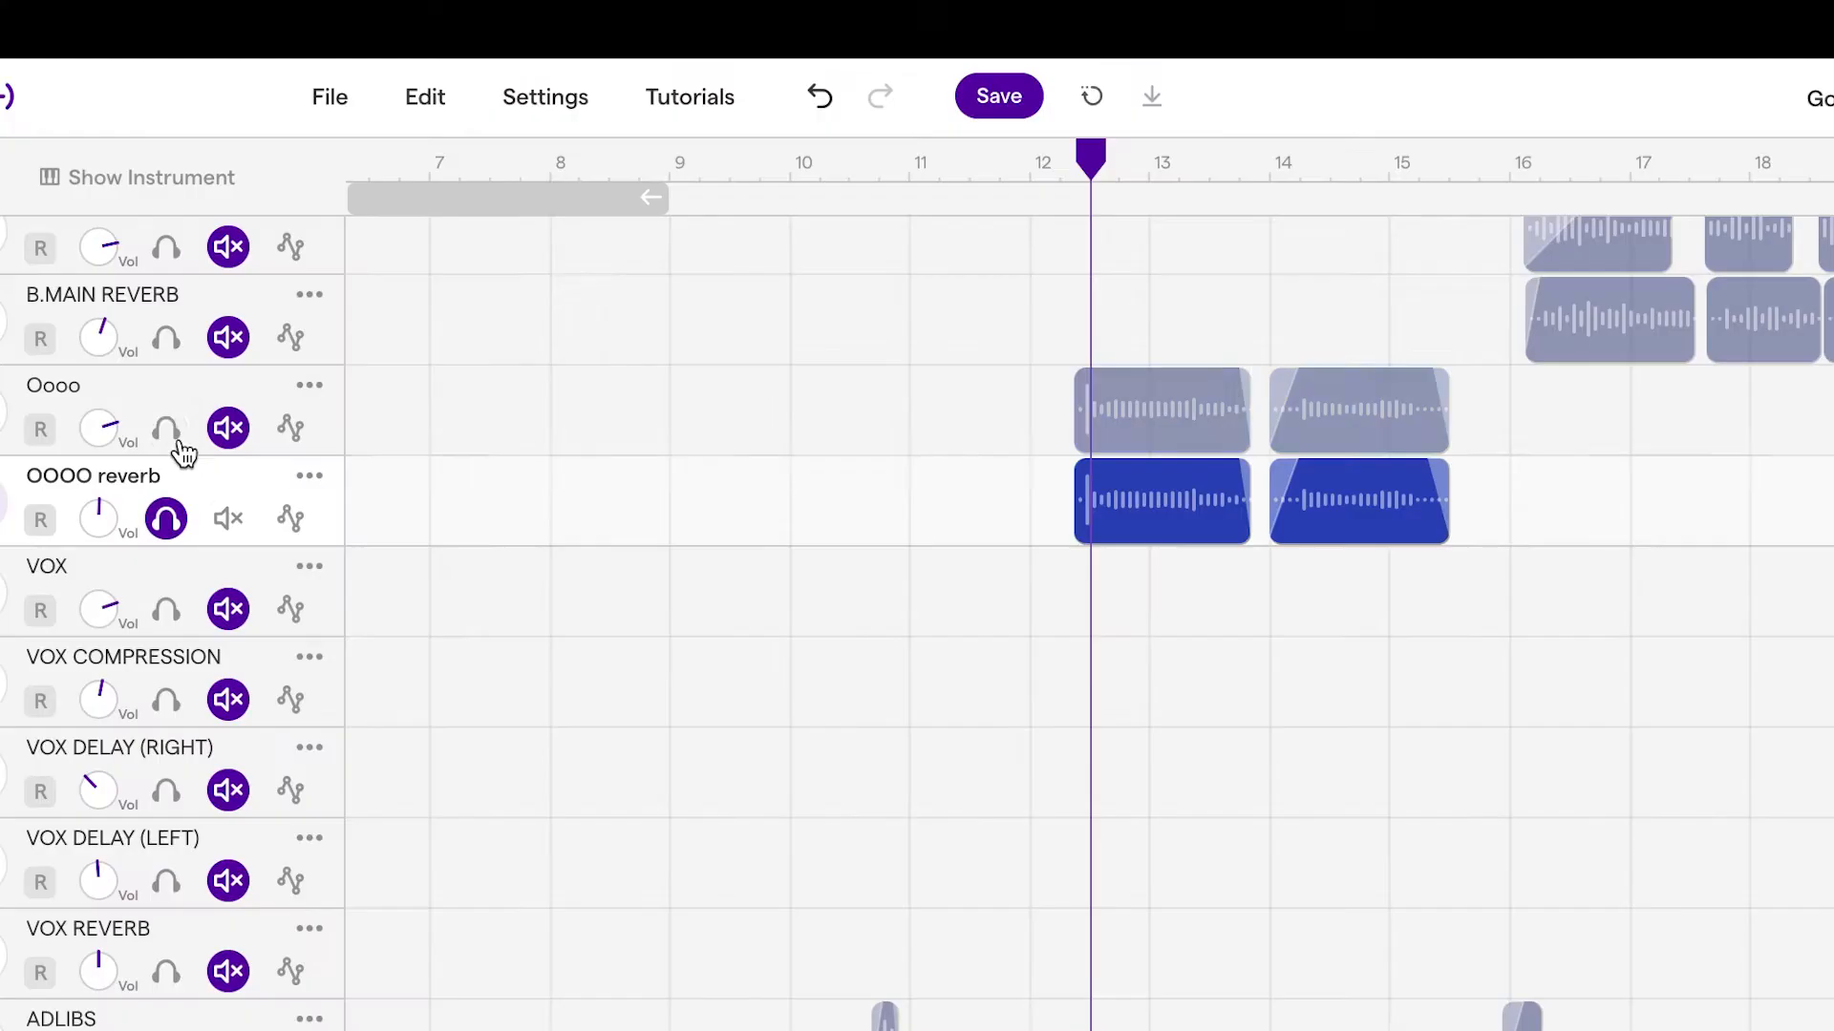
pyautogui.click(172, 434)
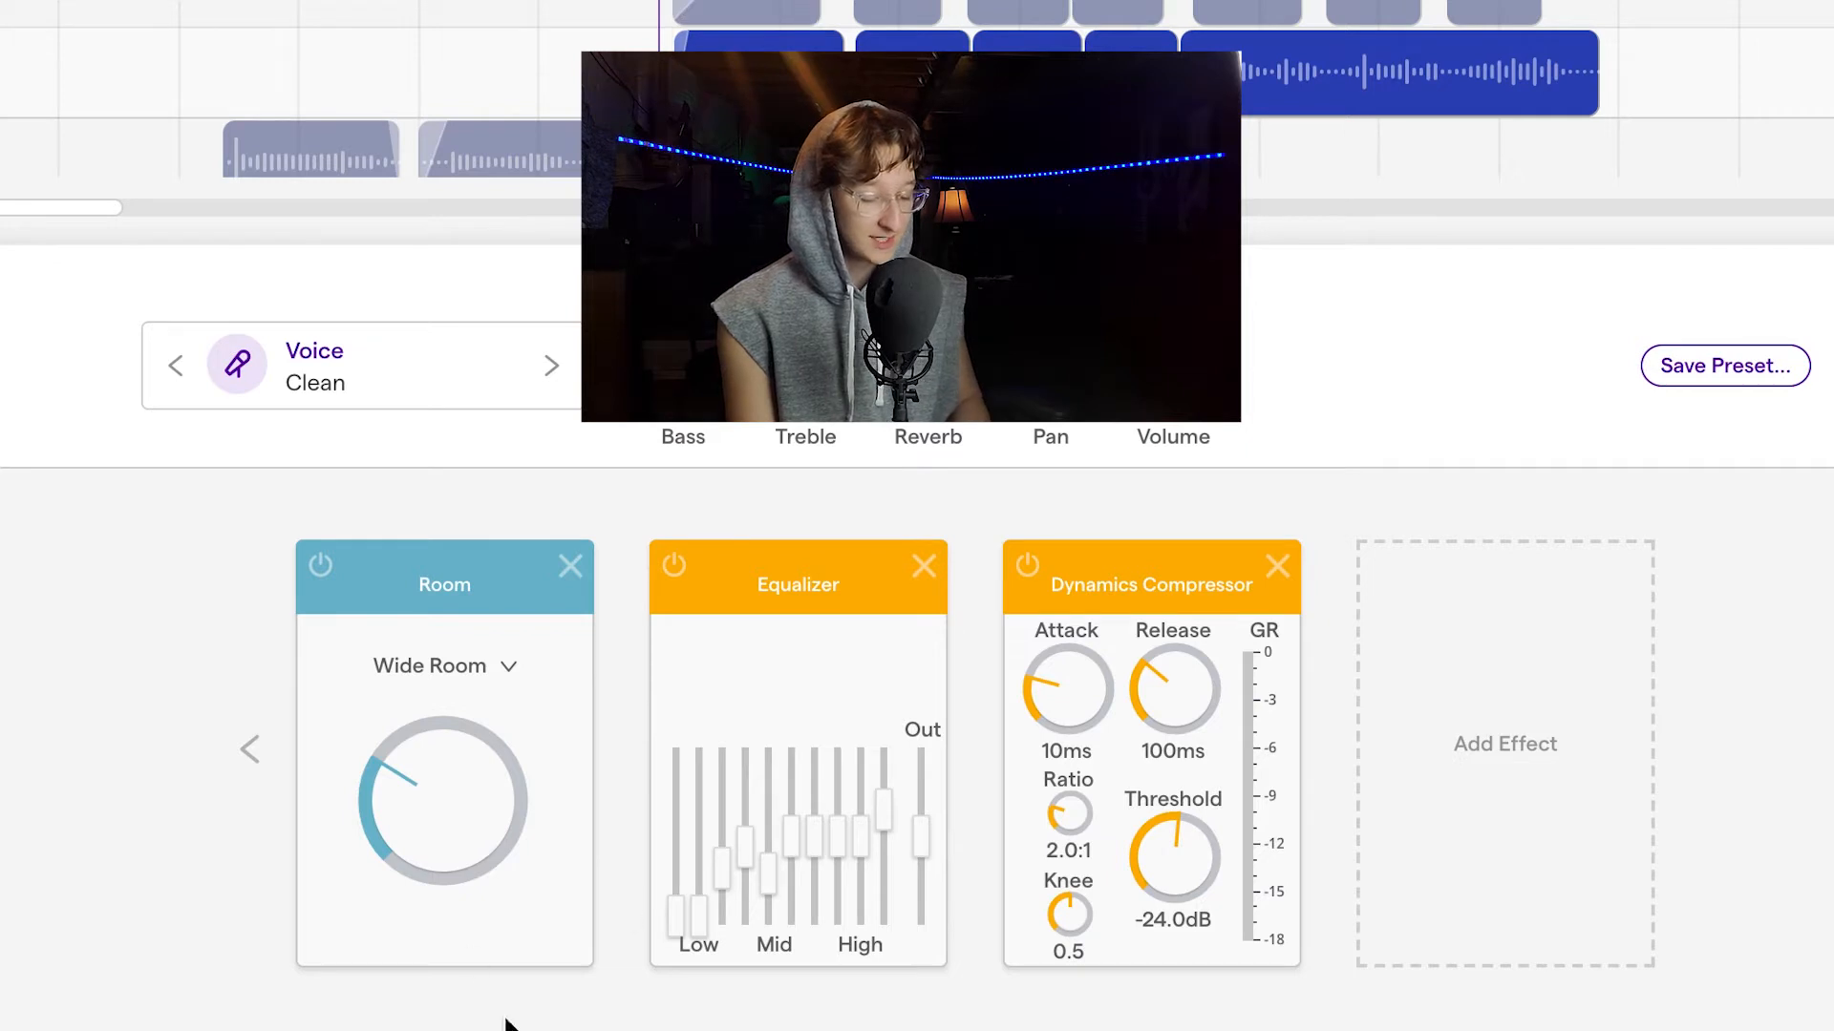
# Review the B.MAIN REVERB track's effects chain from the first equalizer to the last compressor, and close its instrument view
pyautogui.click(249, 749)
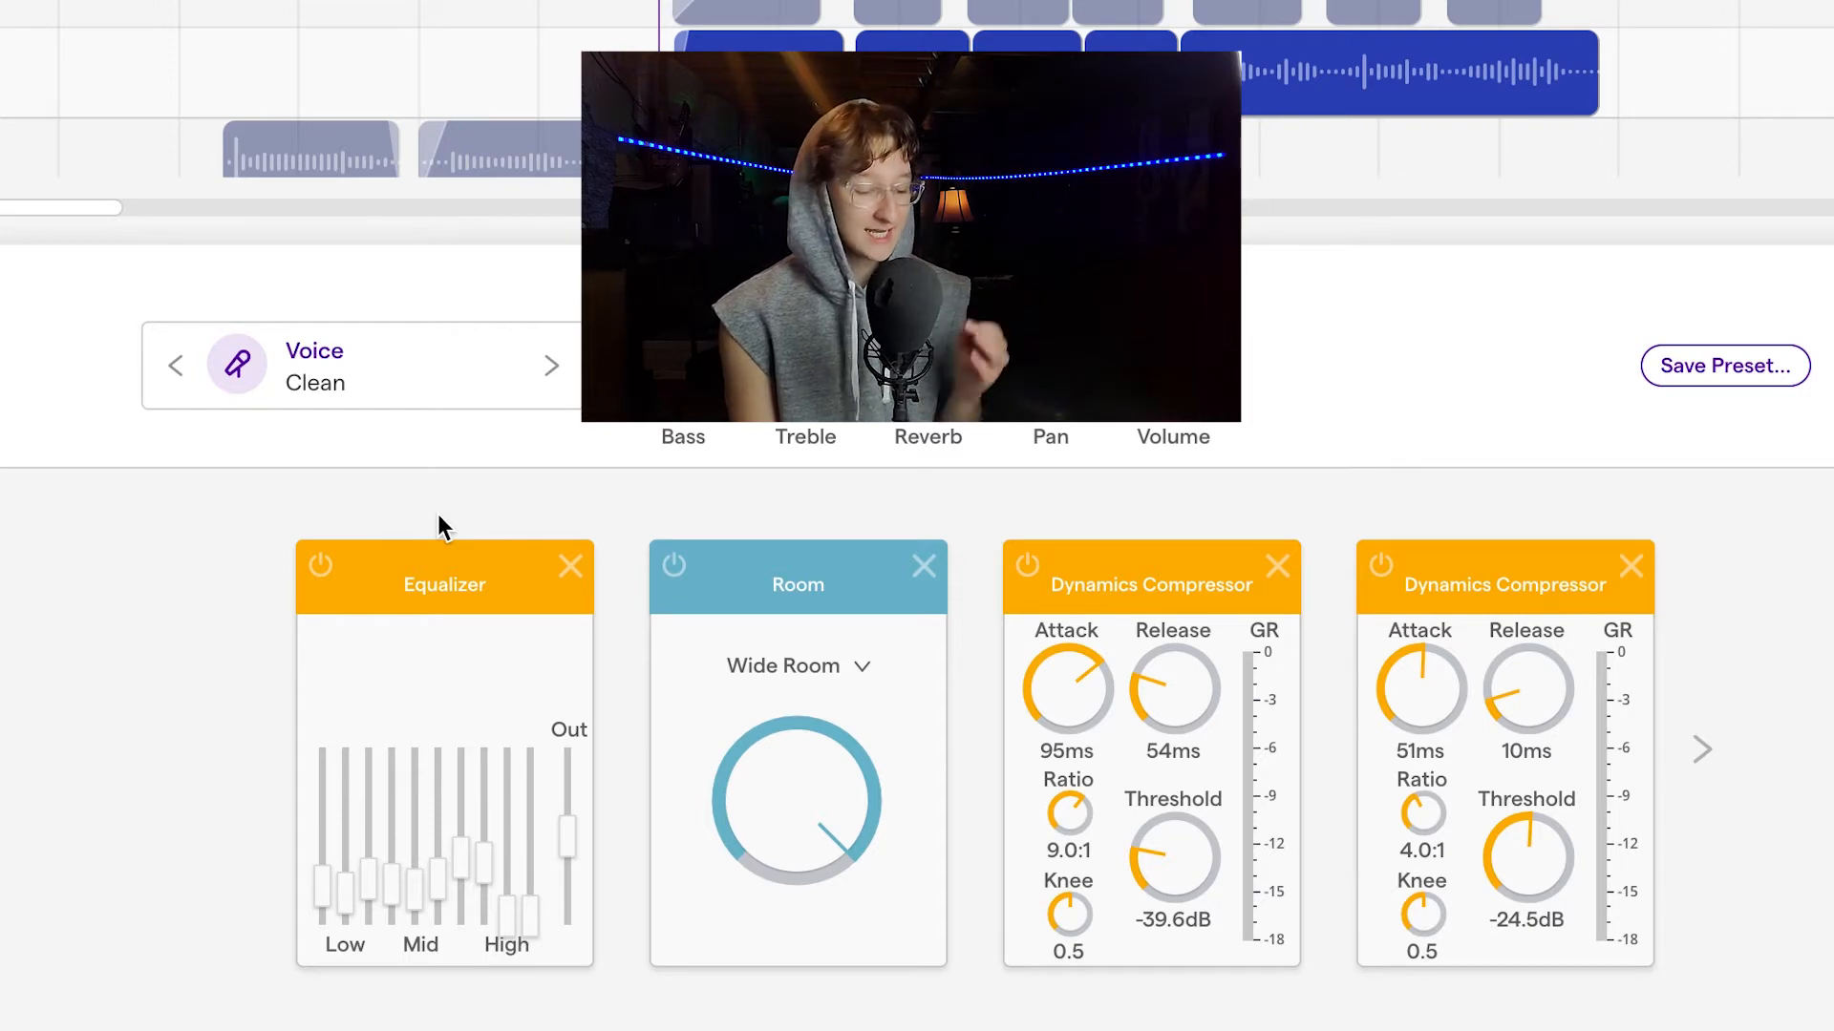
pyautogui.click(1703, 753)
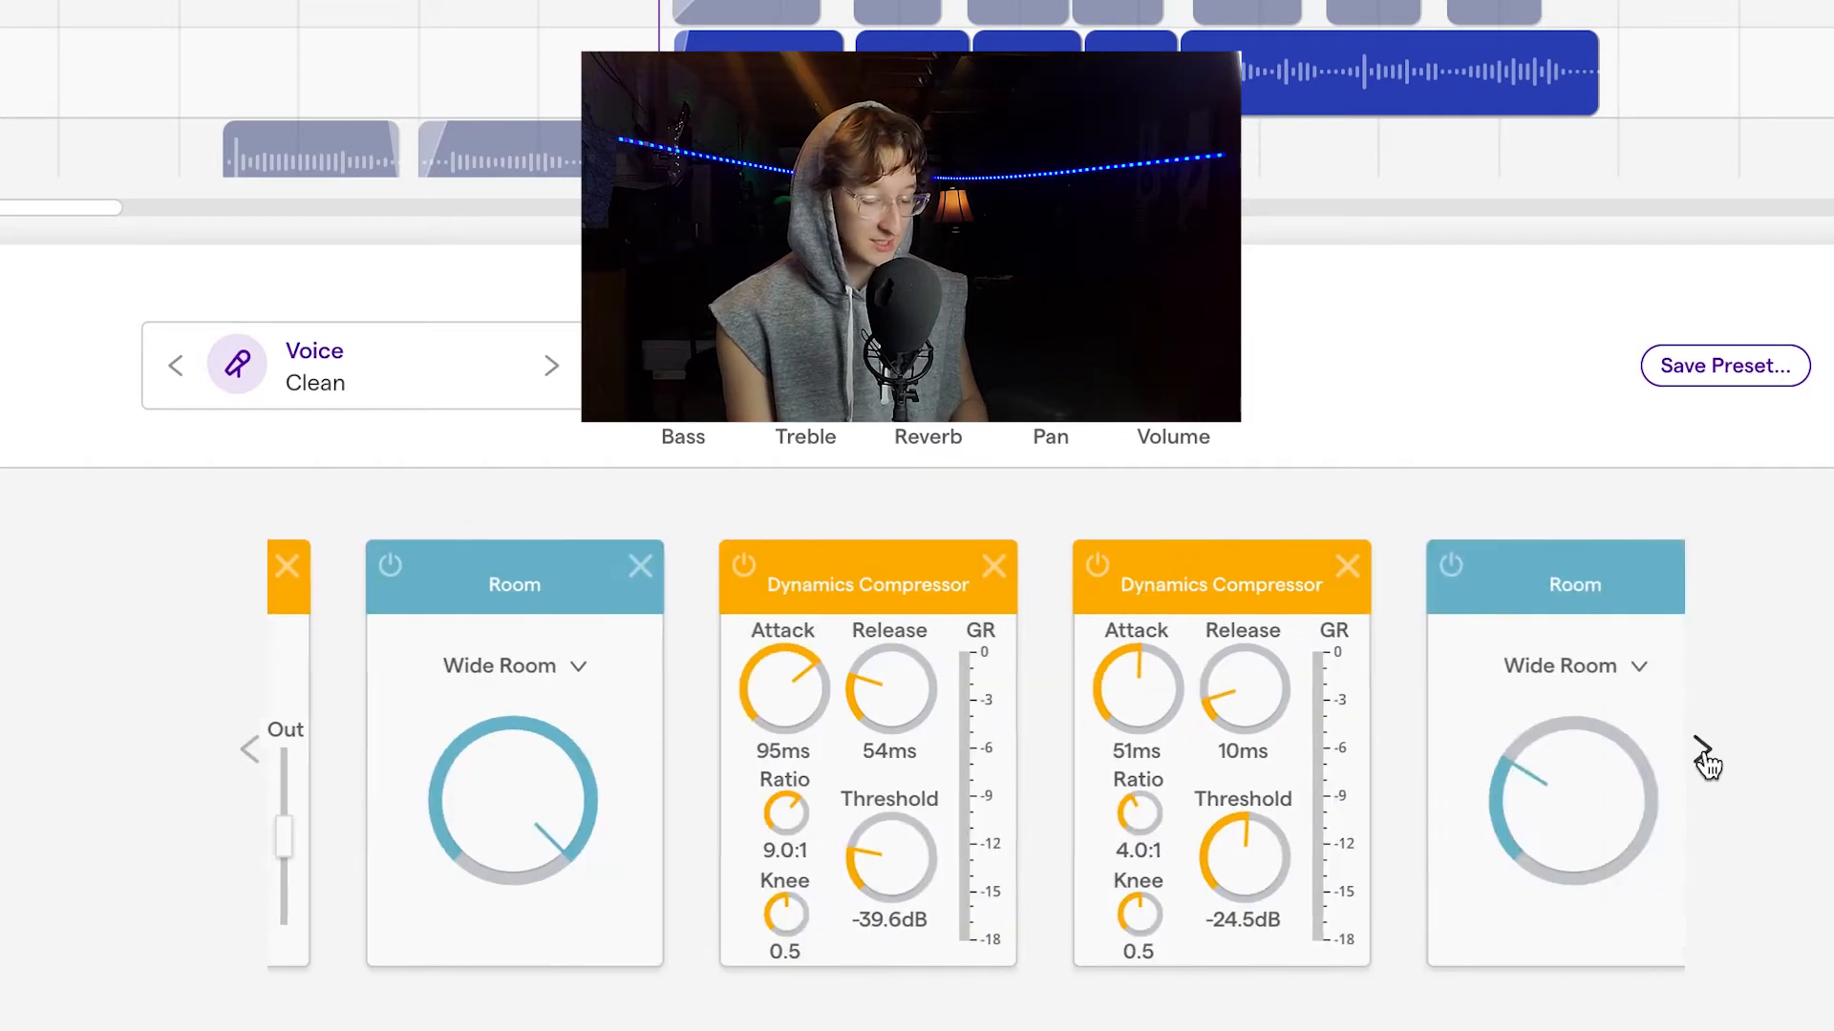
pyautogui.click(1704, 755)
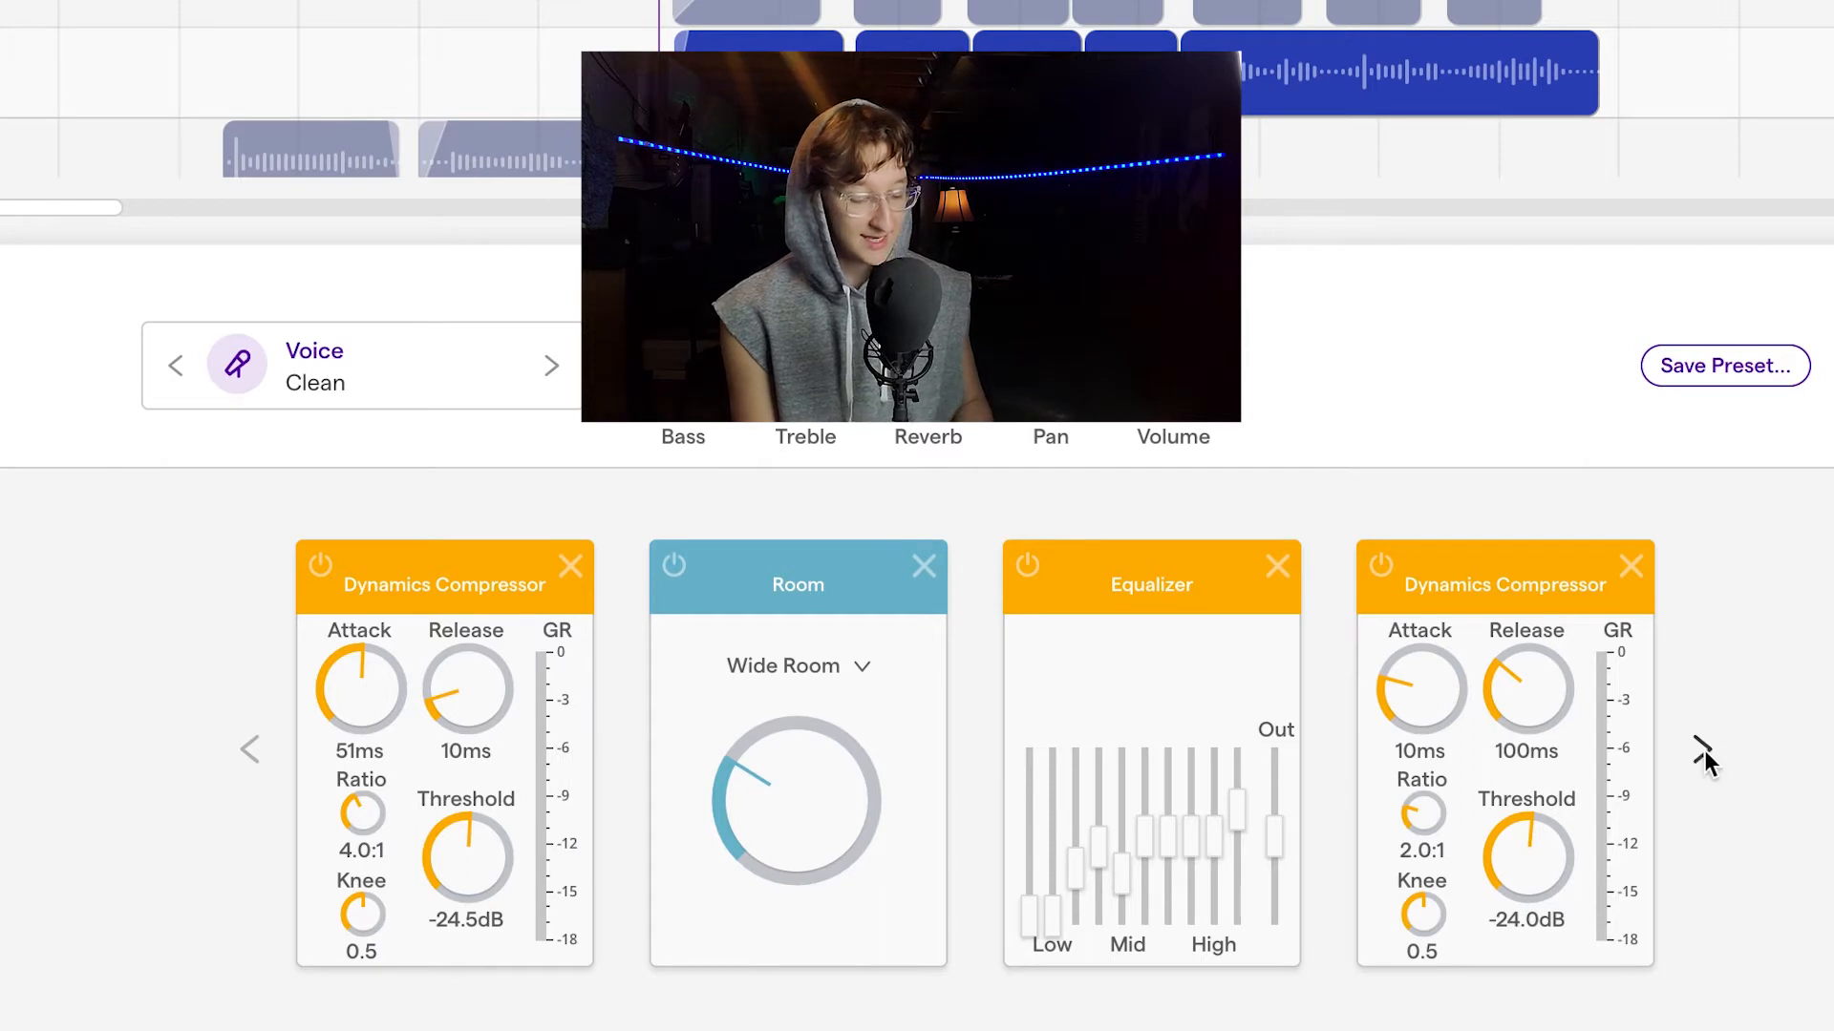
pyautogui.click(1703, 754)
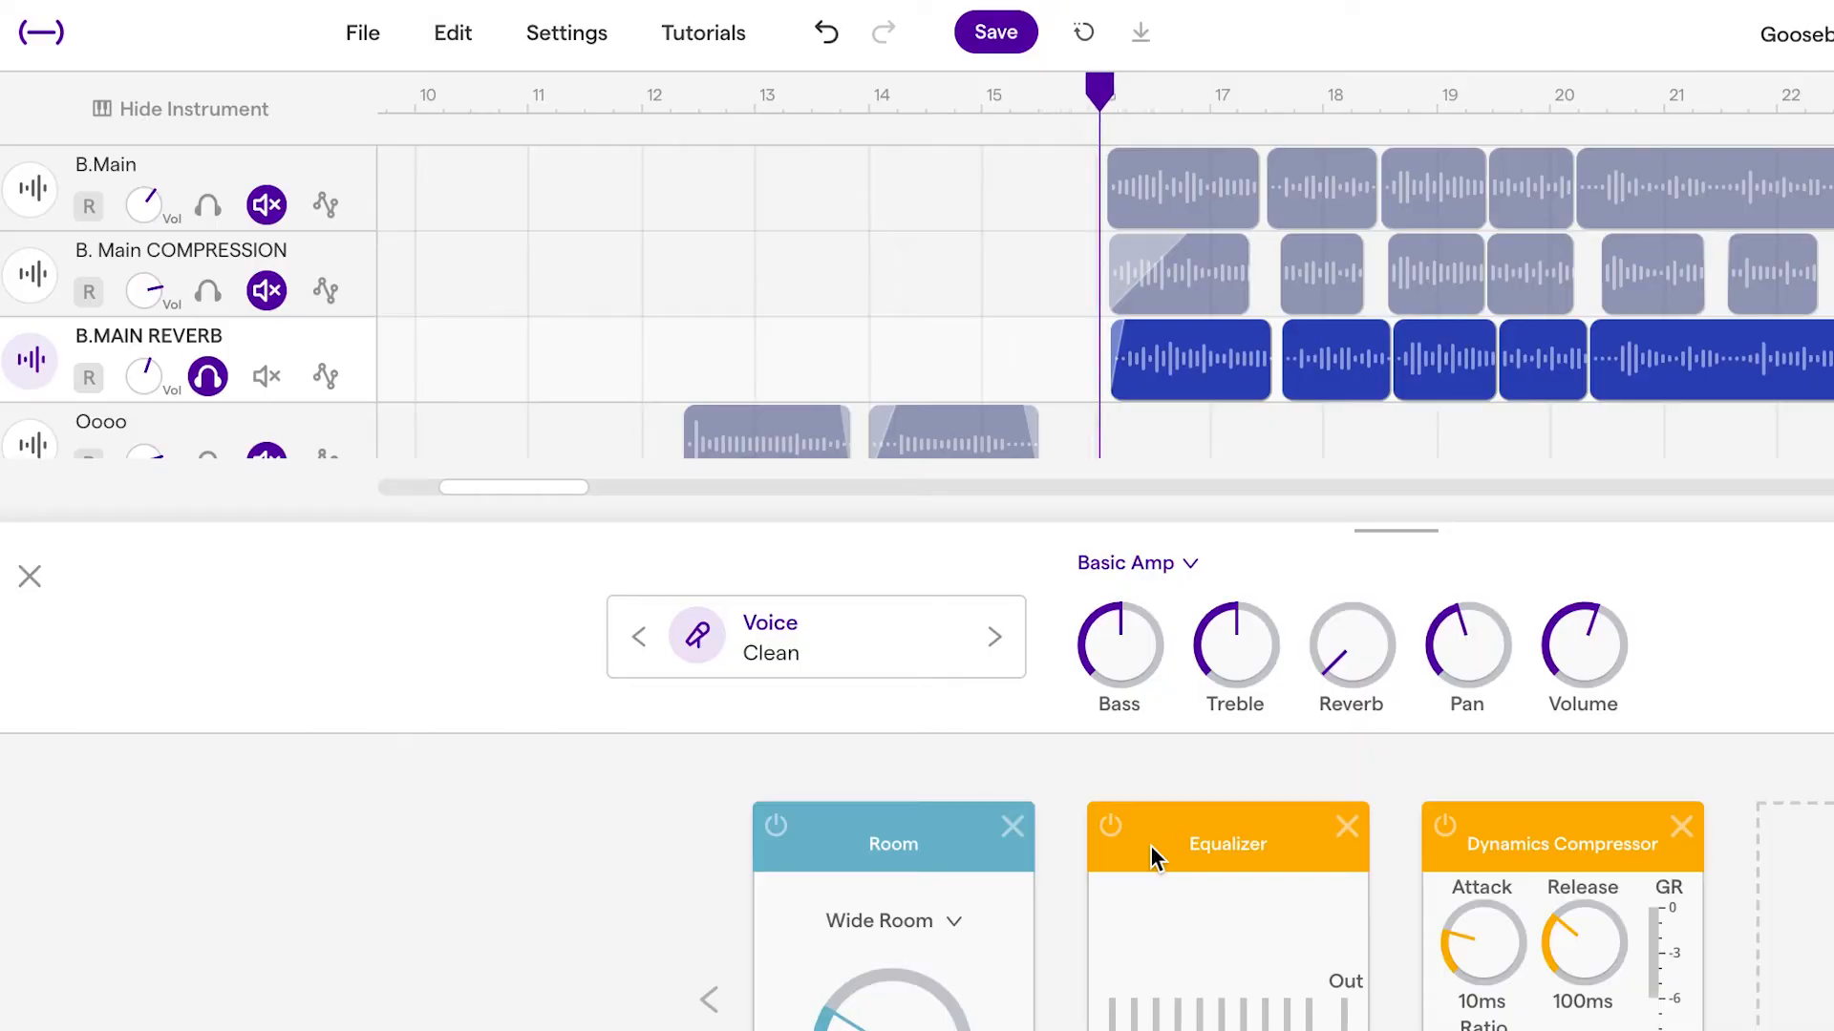
pyautogui.click(54, 580)
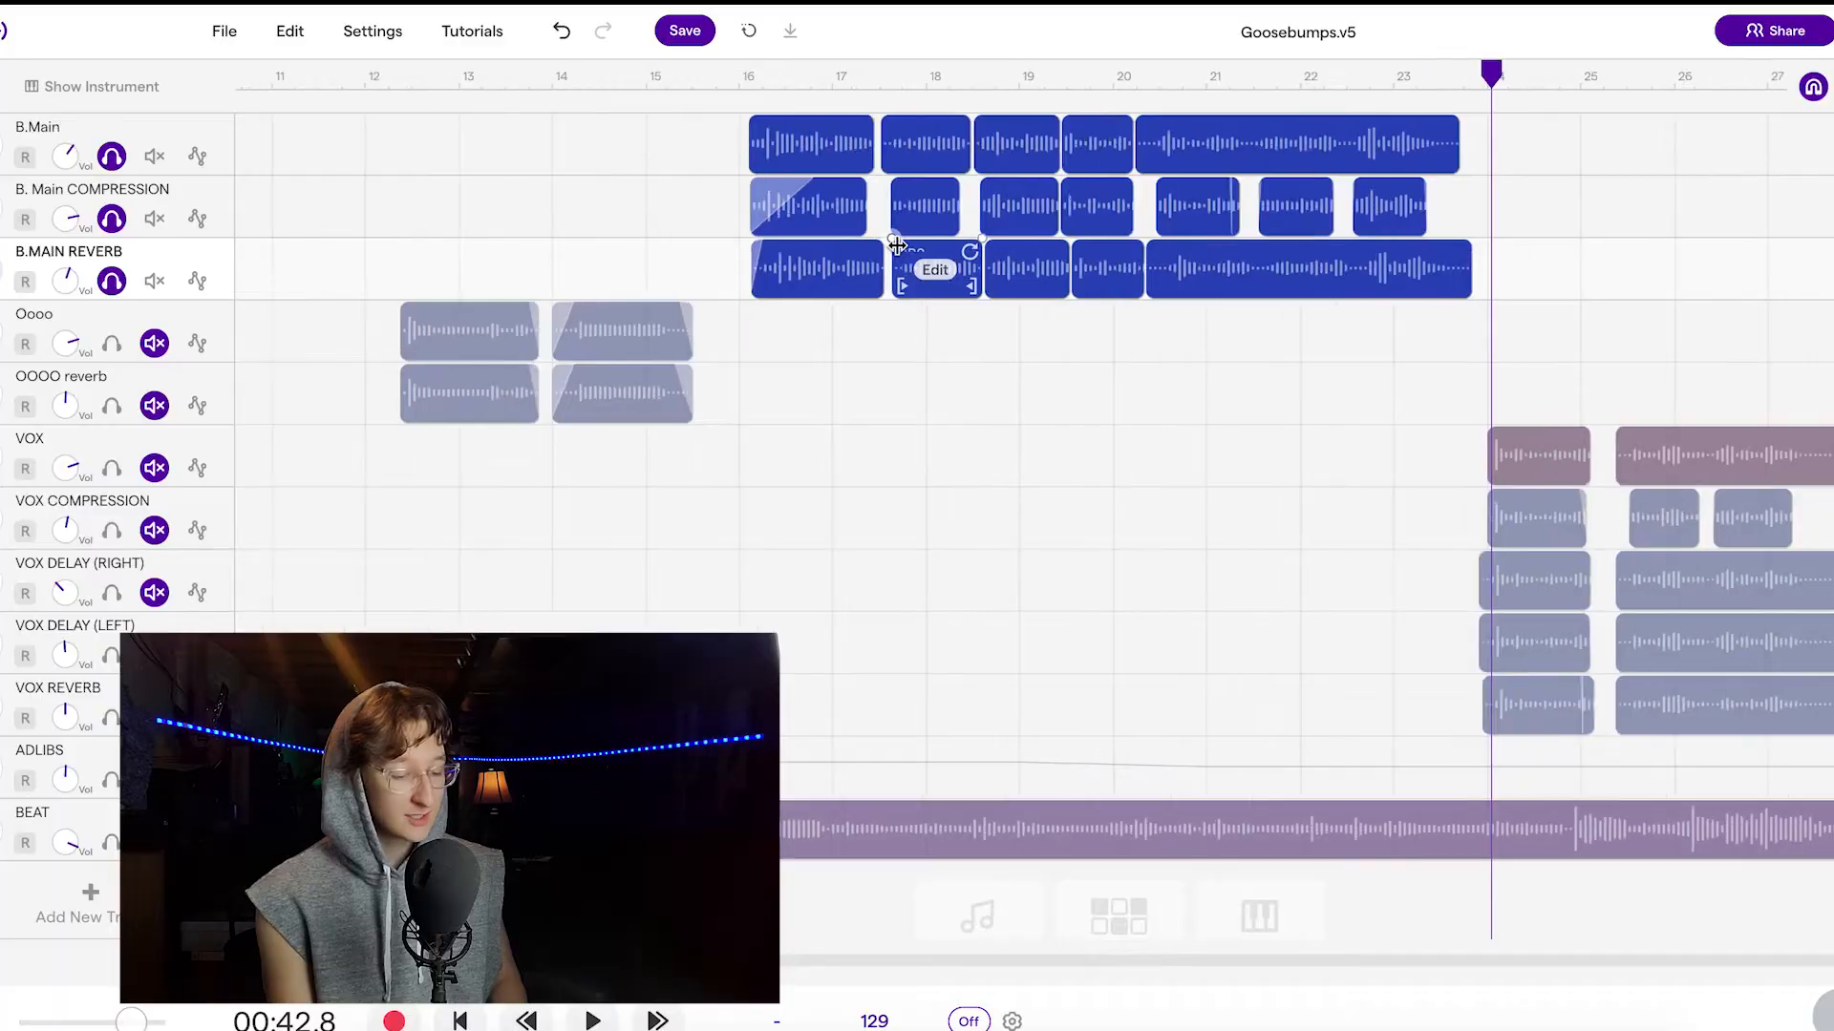
# Make the B. Main COMPRESSION track lane slightly taller and solo that track alongside B.Main
pyautogui.scroll(5, 898, 246)
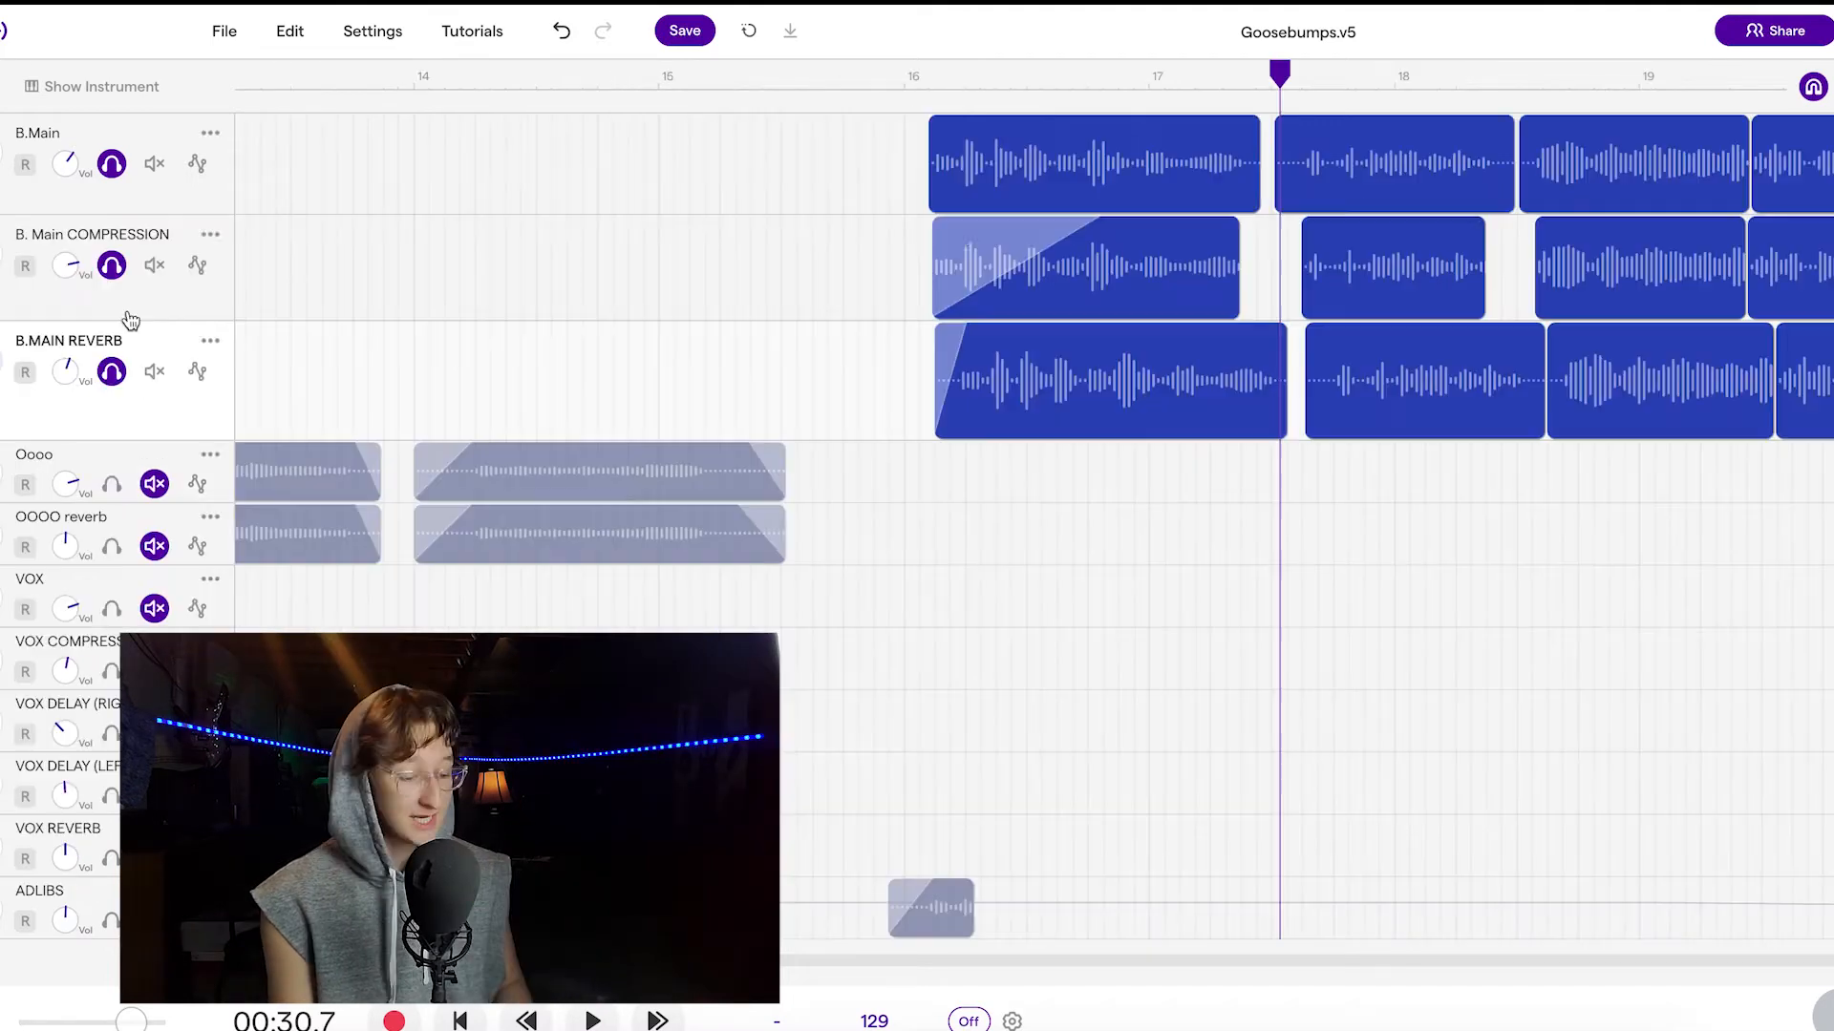
pyautogui.hscroll(3, 741, 330)
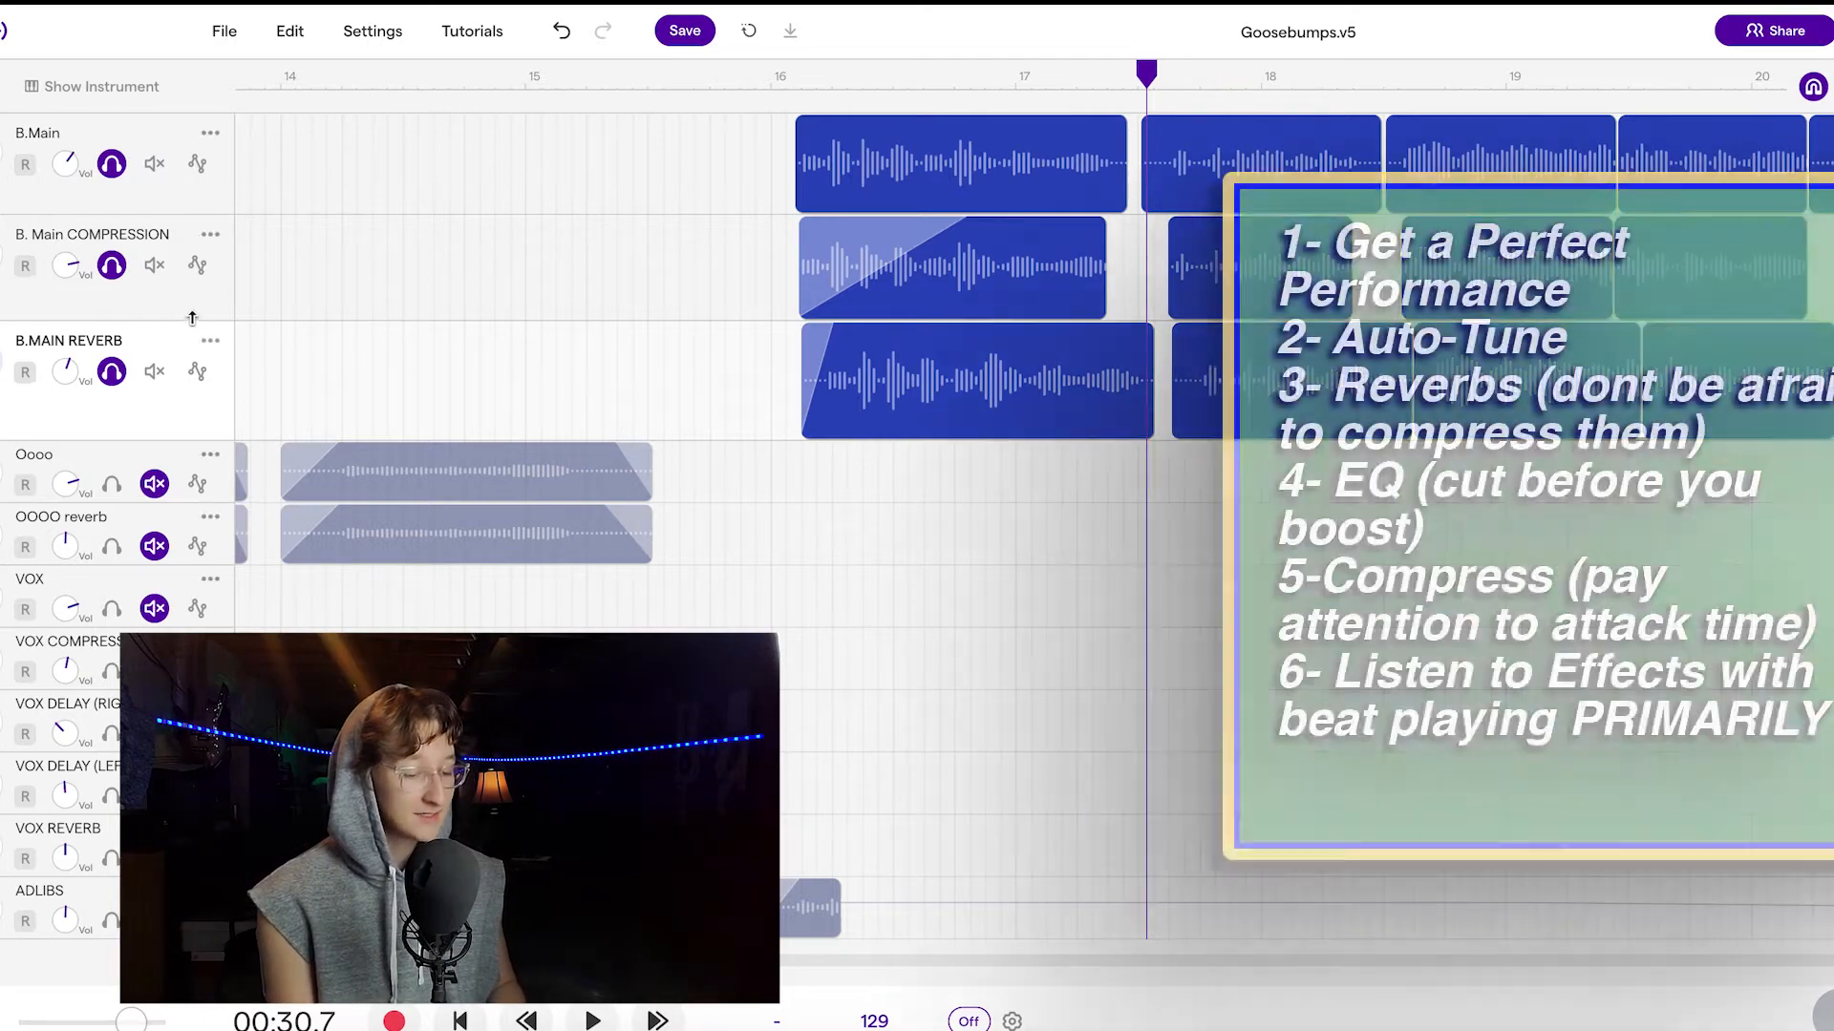
pyautogui.moveTo(191, 323); pyautogui.dragTo(192, 332)
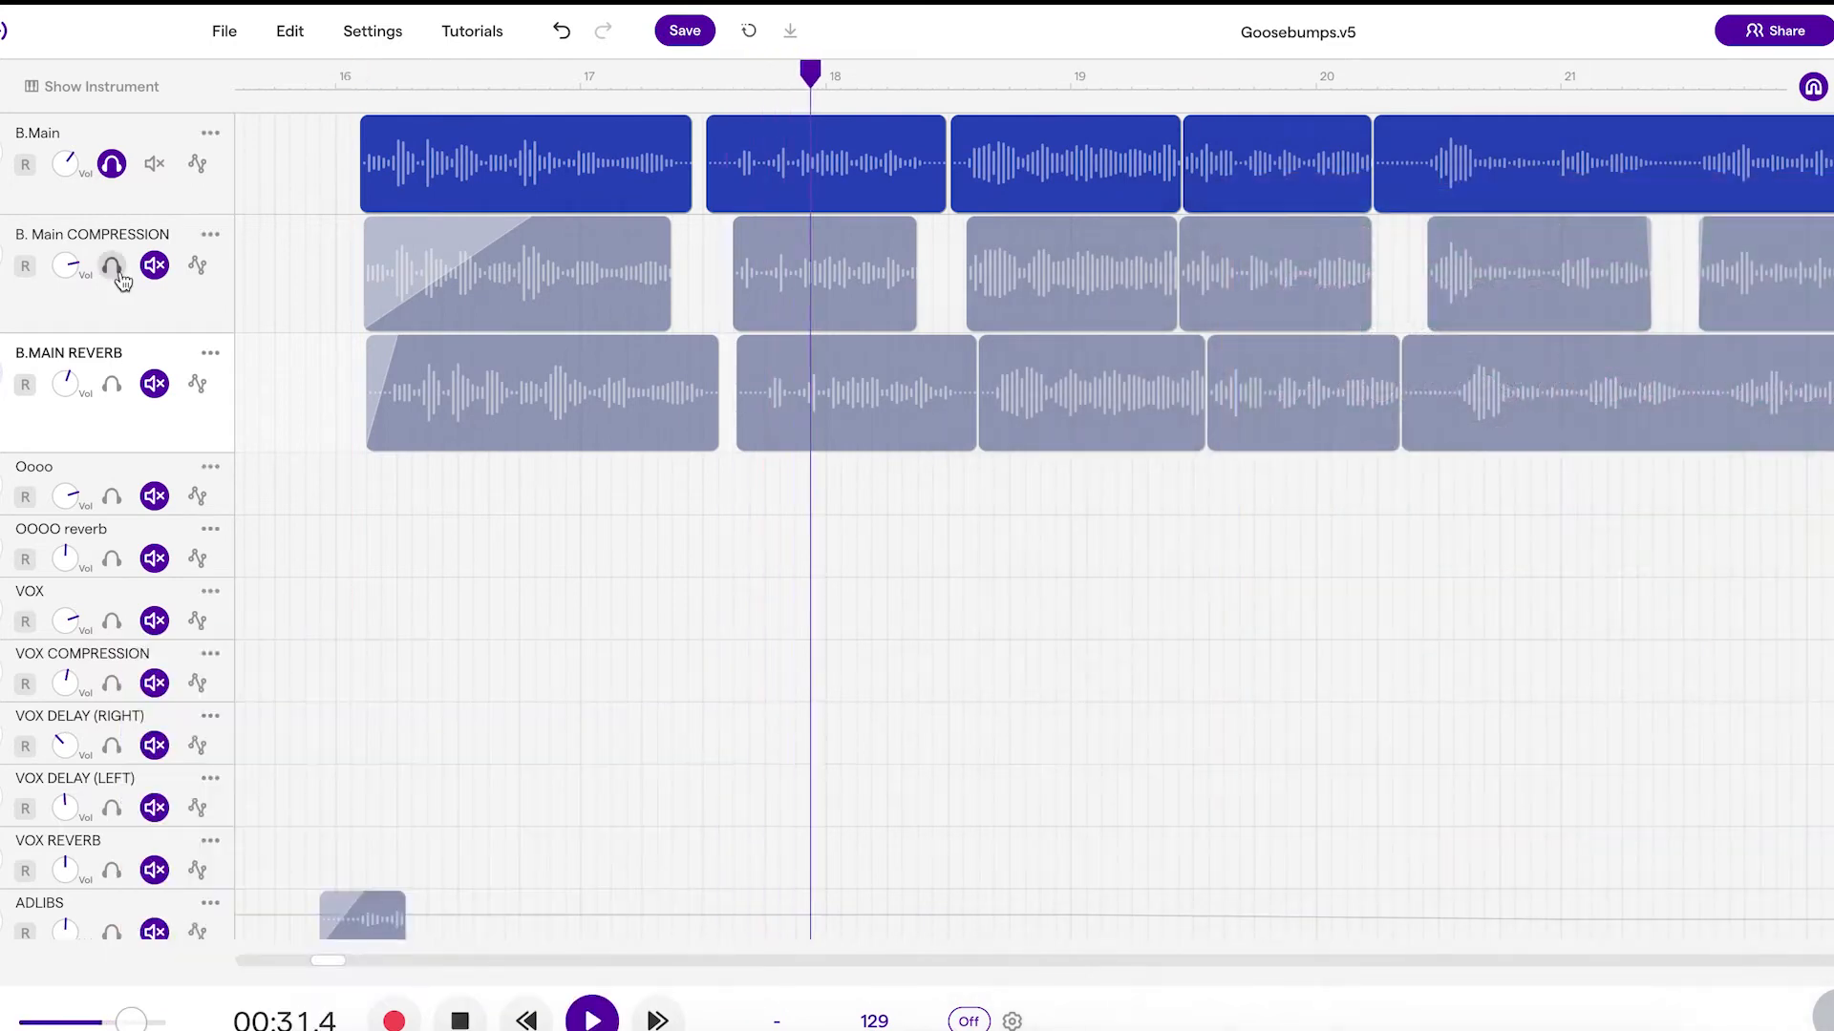
pyautogui.click(116, 272)
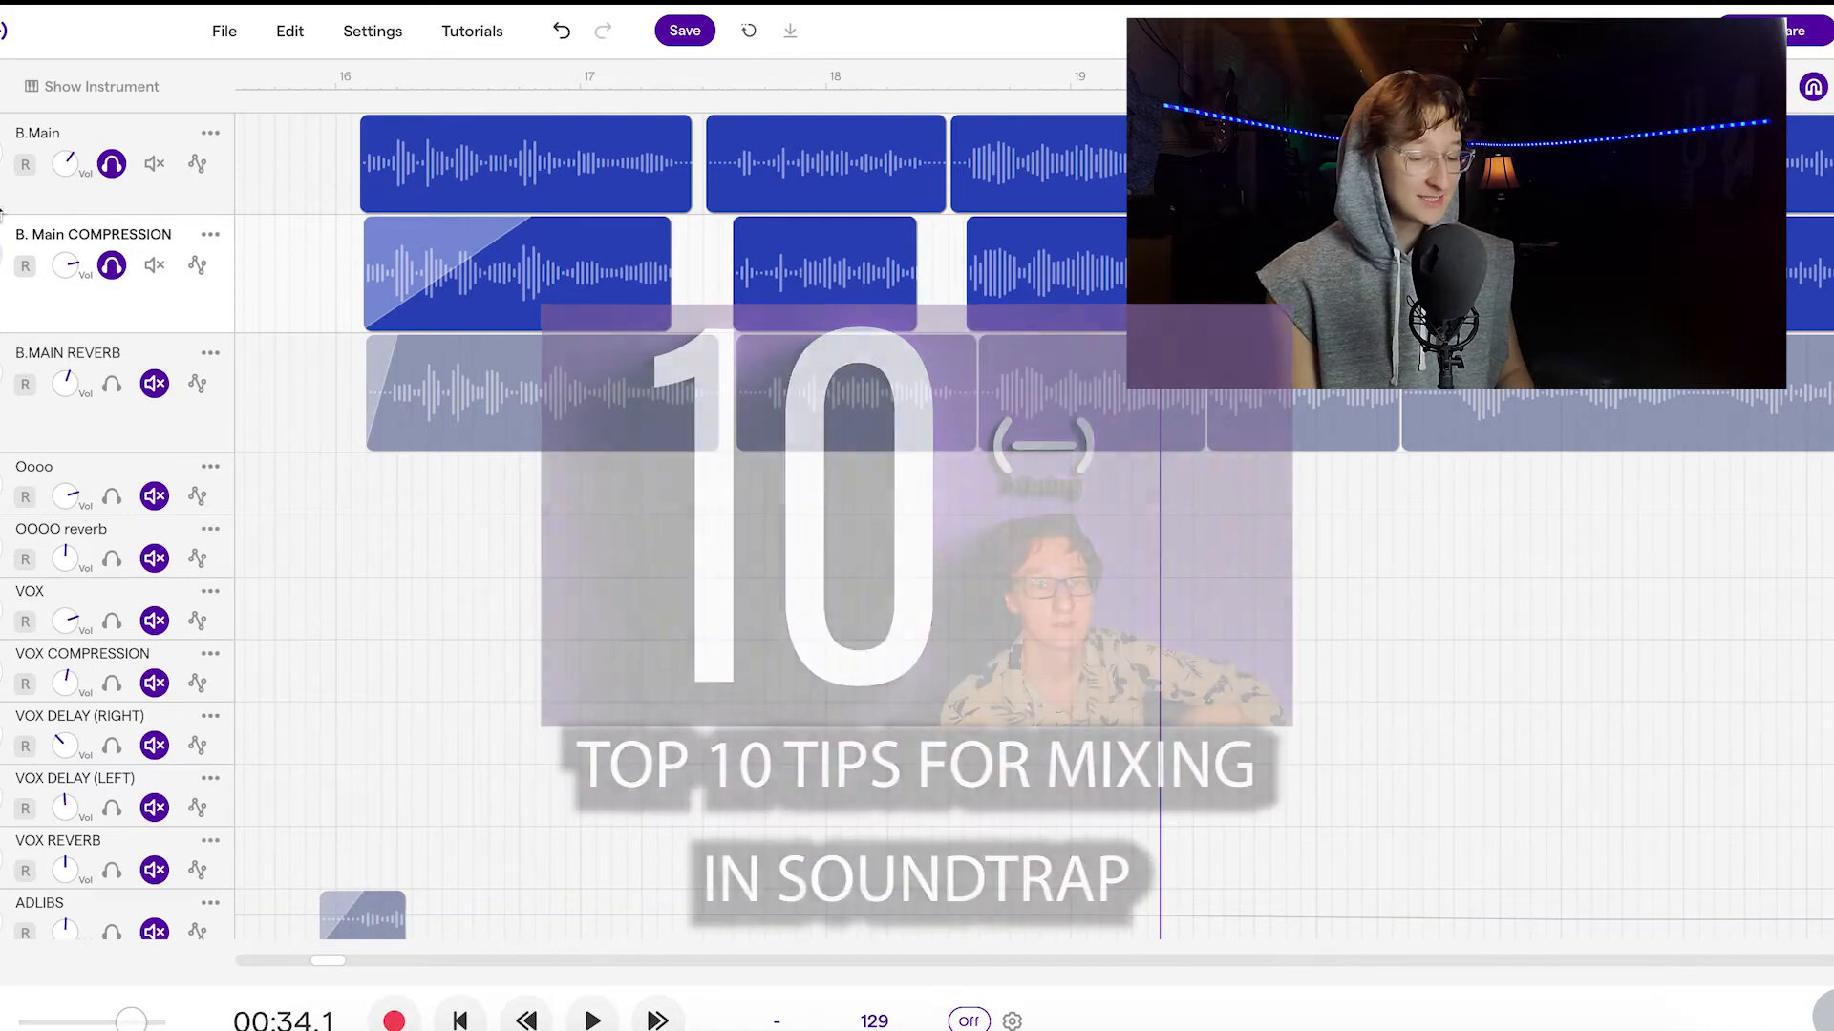
# Open the B. Main COMPRESSION track's effects and examine the earlier part of its chain
pyautogui.click(2, 253)
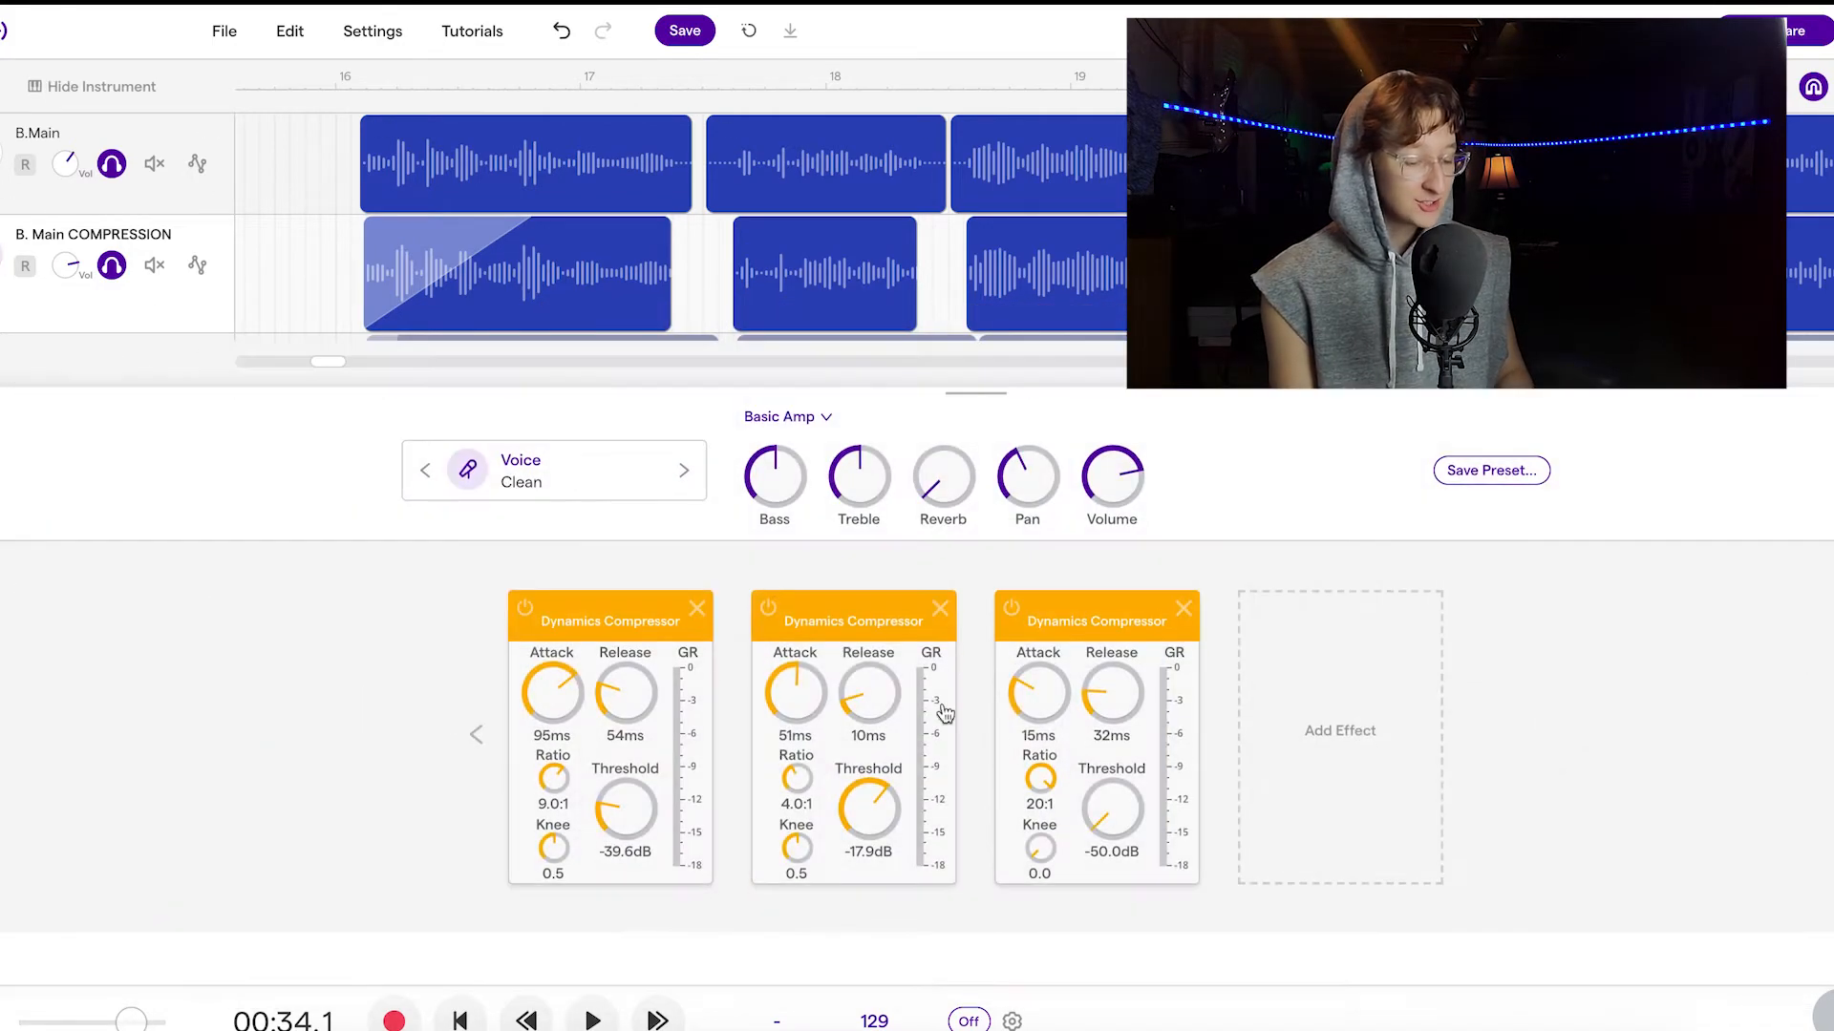
pyautogui.click(474, 736)
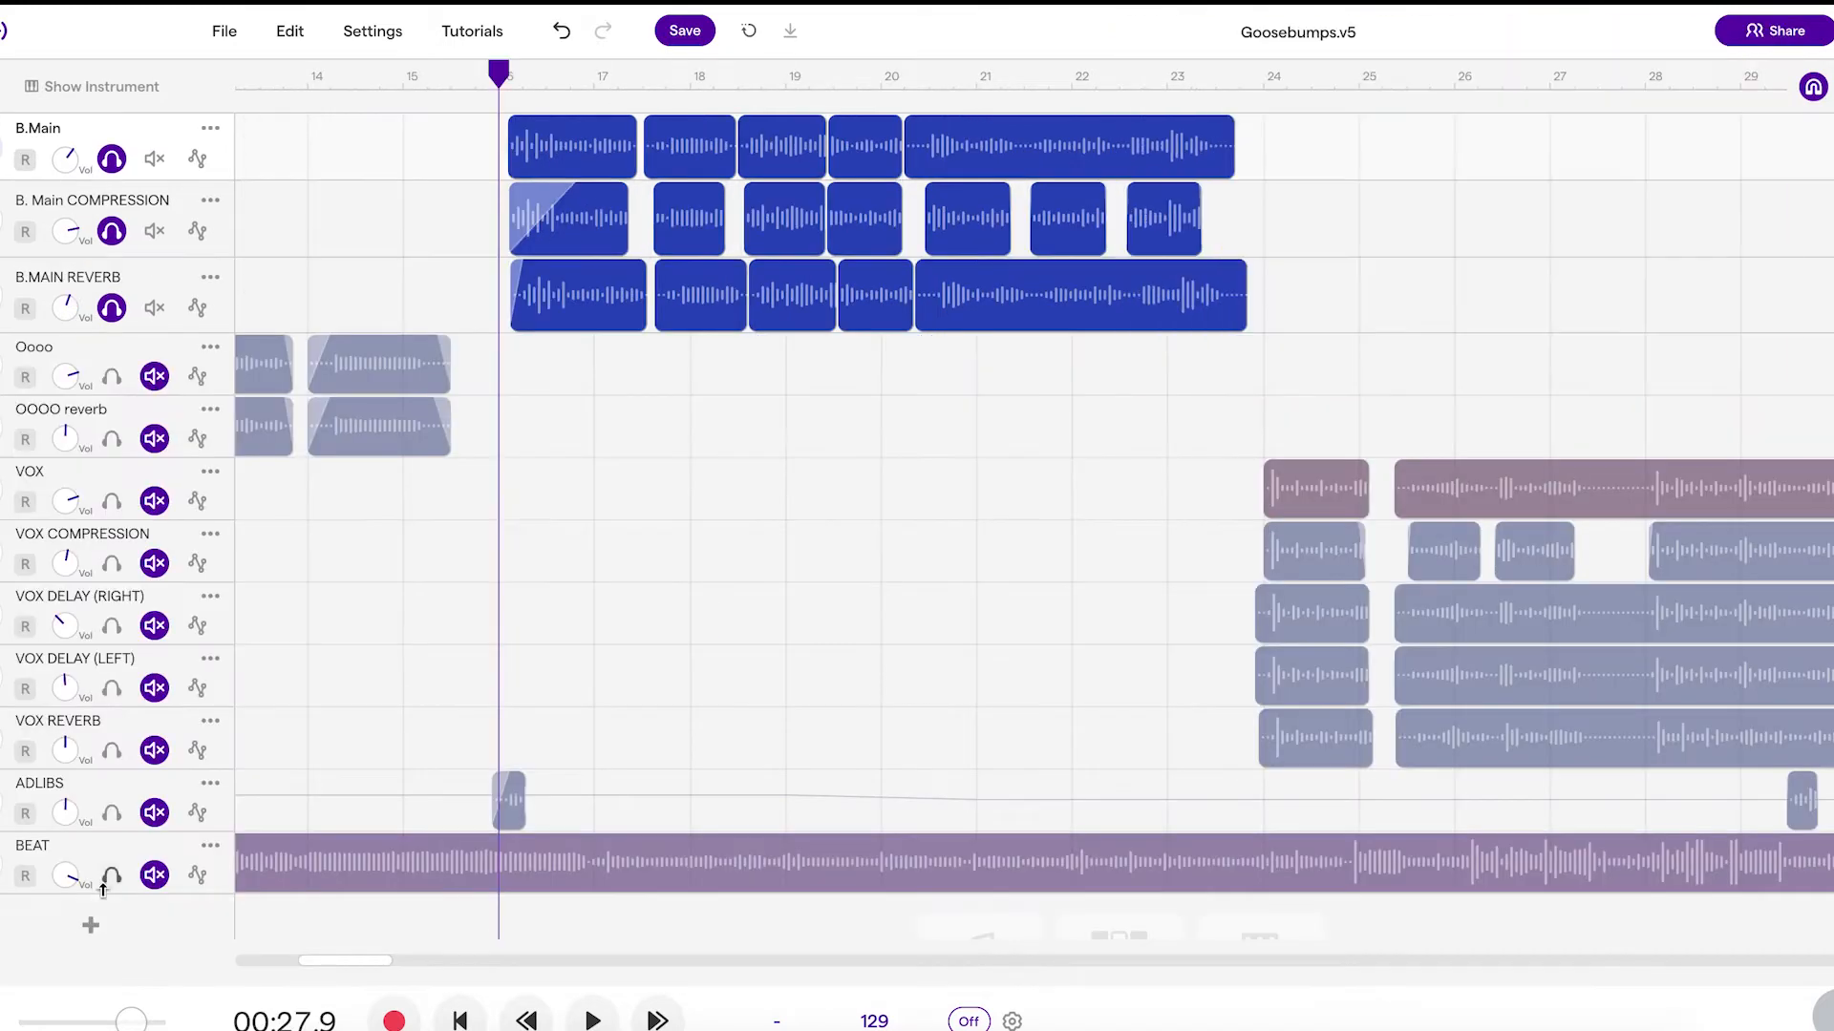
# Solo the BEAT track together with the three B.Main tracks and play the layers with the beat
pyautogui.click(109, 878)
pyautogui.press('space')
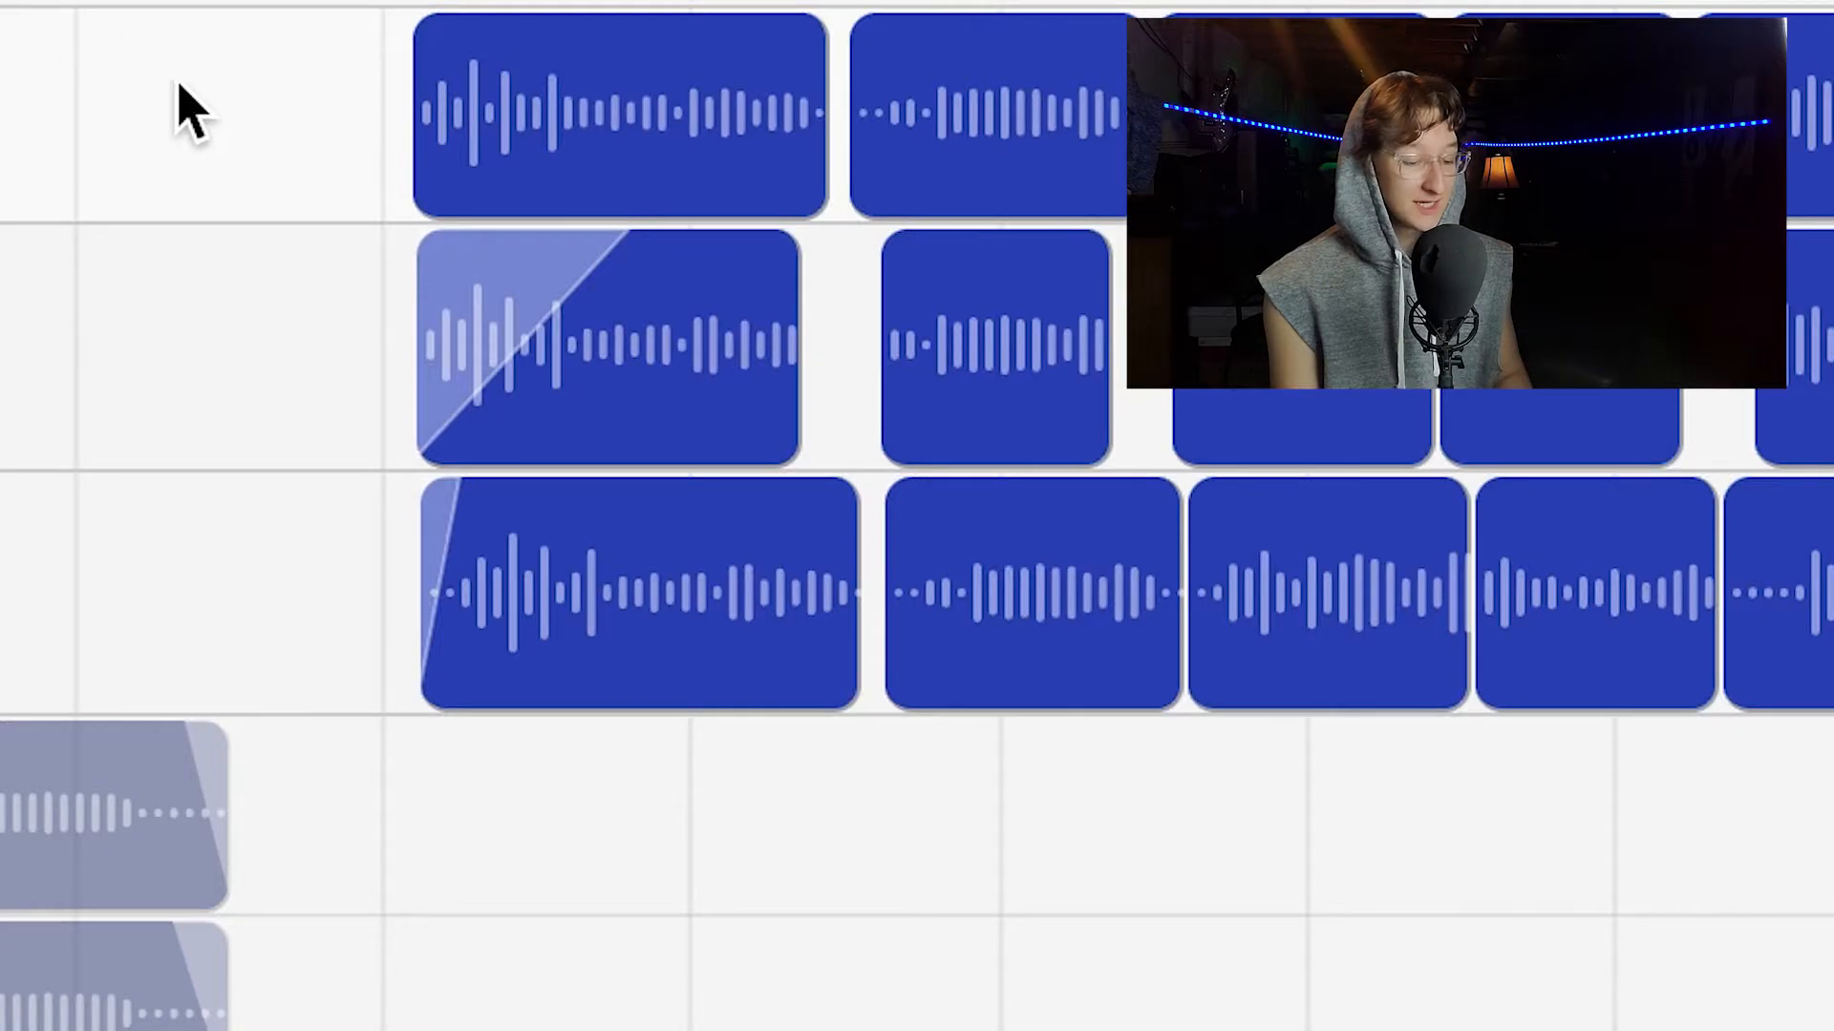
pyautogui.moveTo(585, 340)
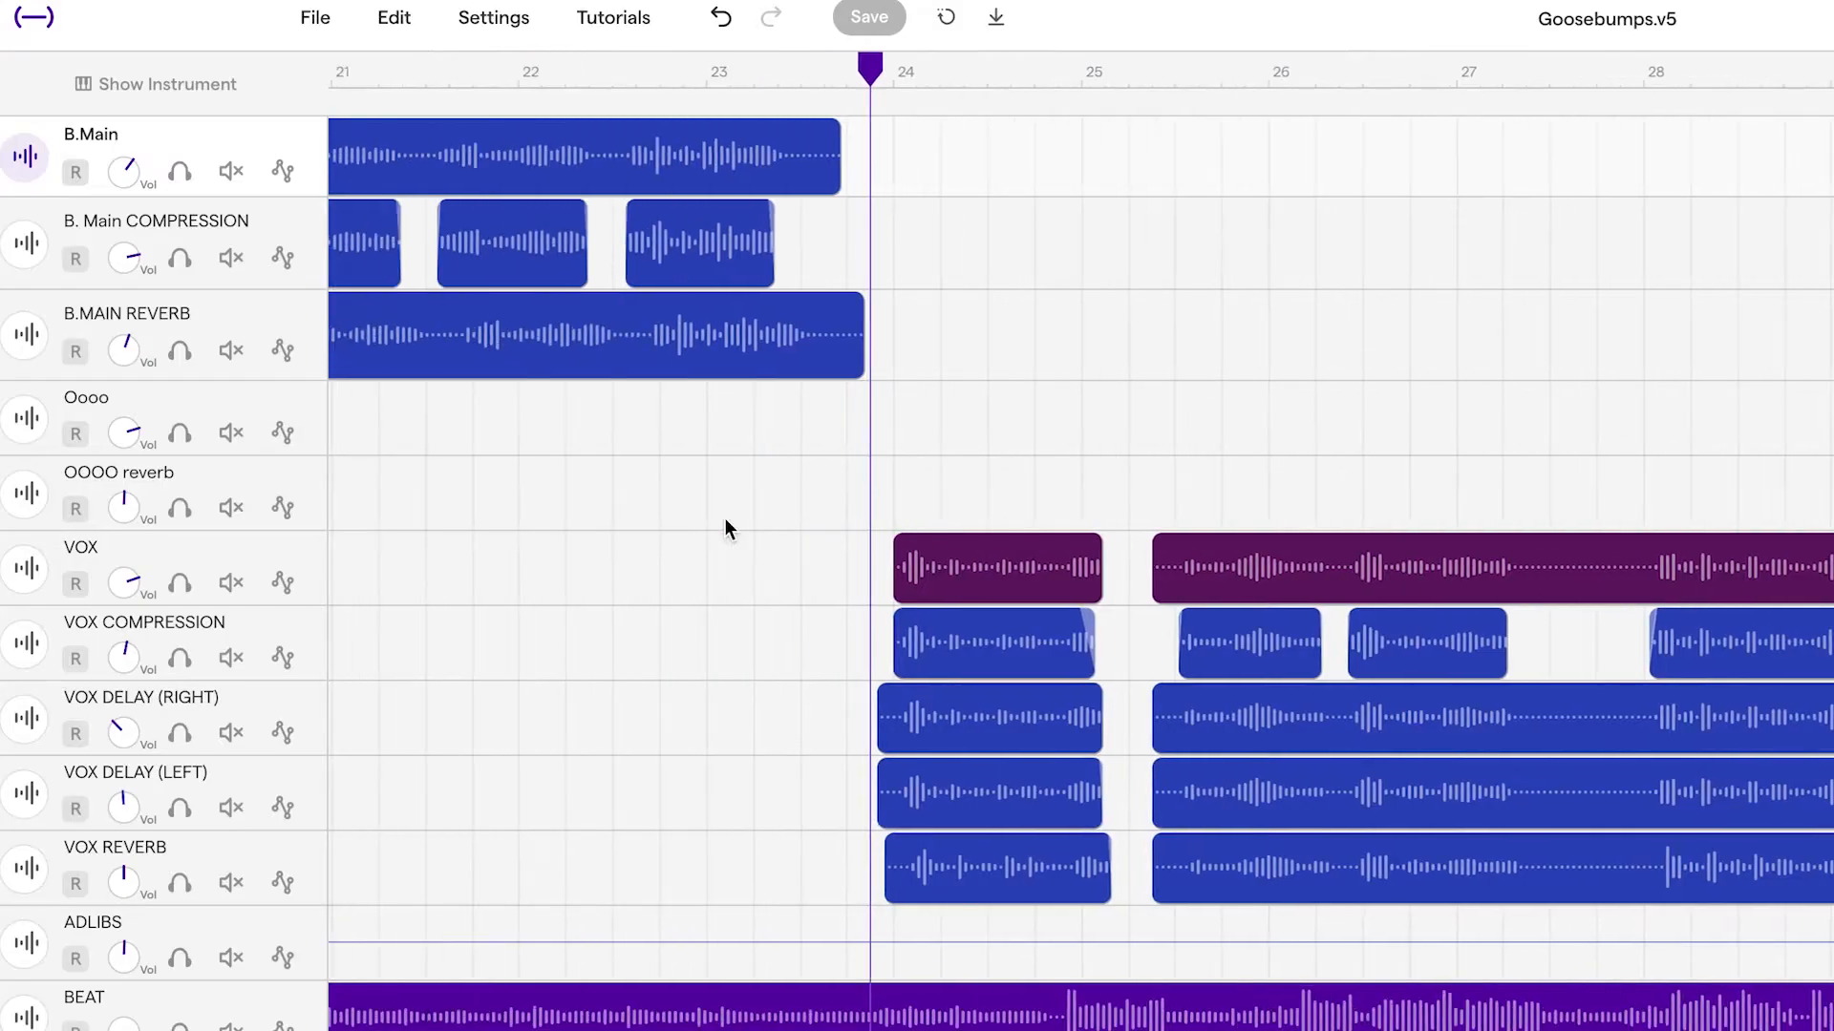
# Place the playhead just before bar 24 and review the effects chain of the VOX COMPRESSION track
pyautogui.hscroll(-3, 725, 519)
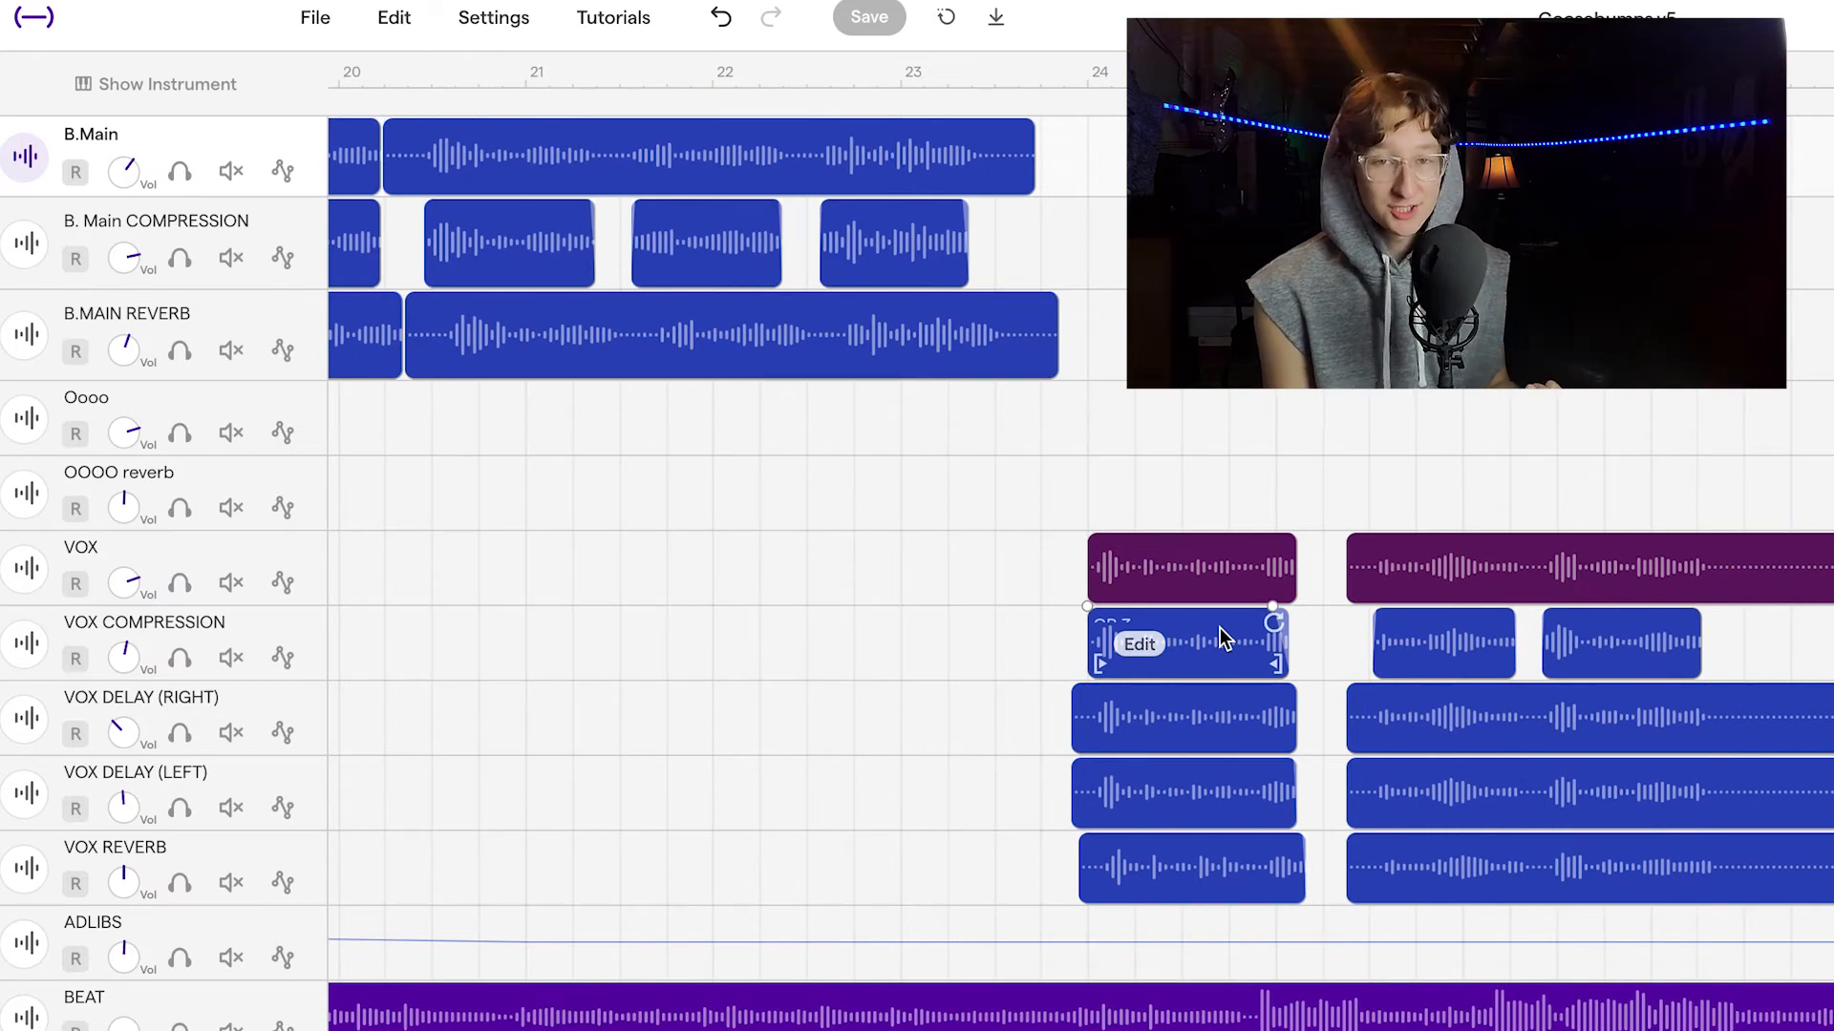
pyautogui.click(1076, 67)
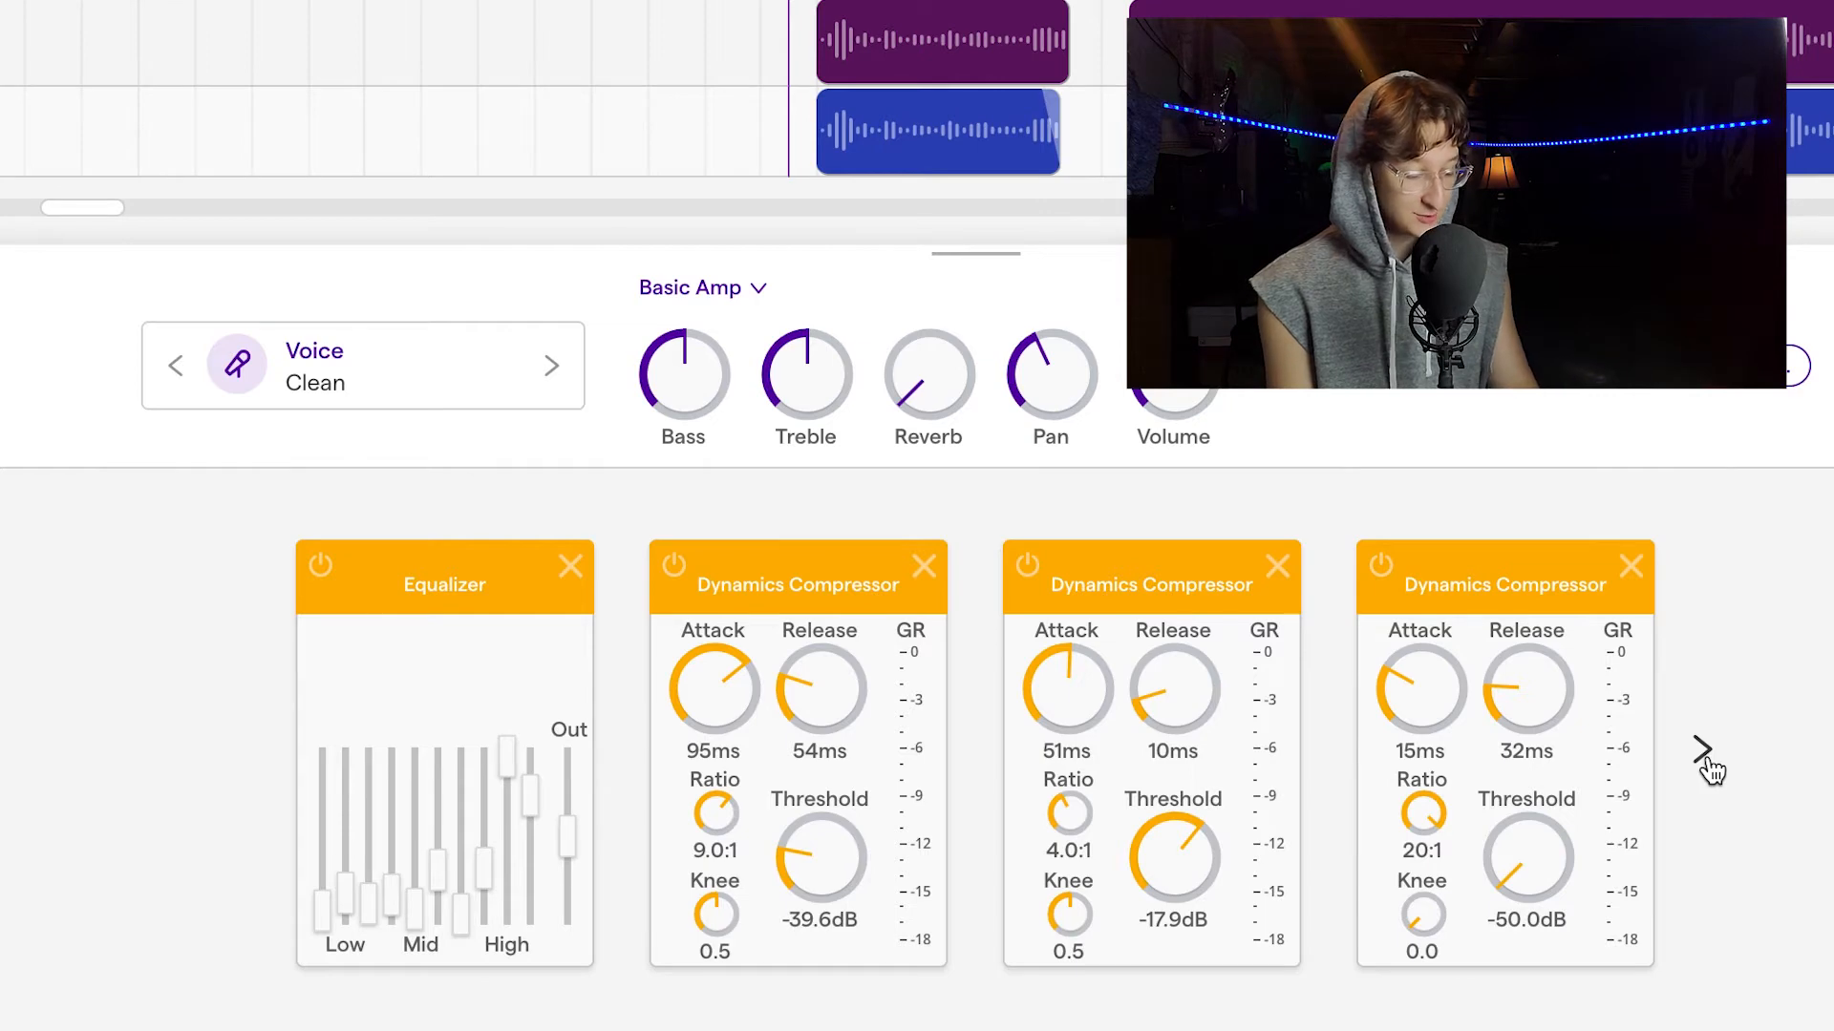
pyautogui.click(1705, 754)
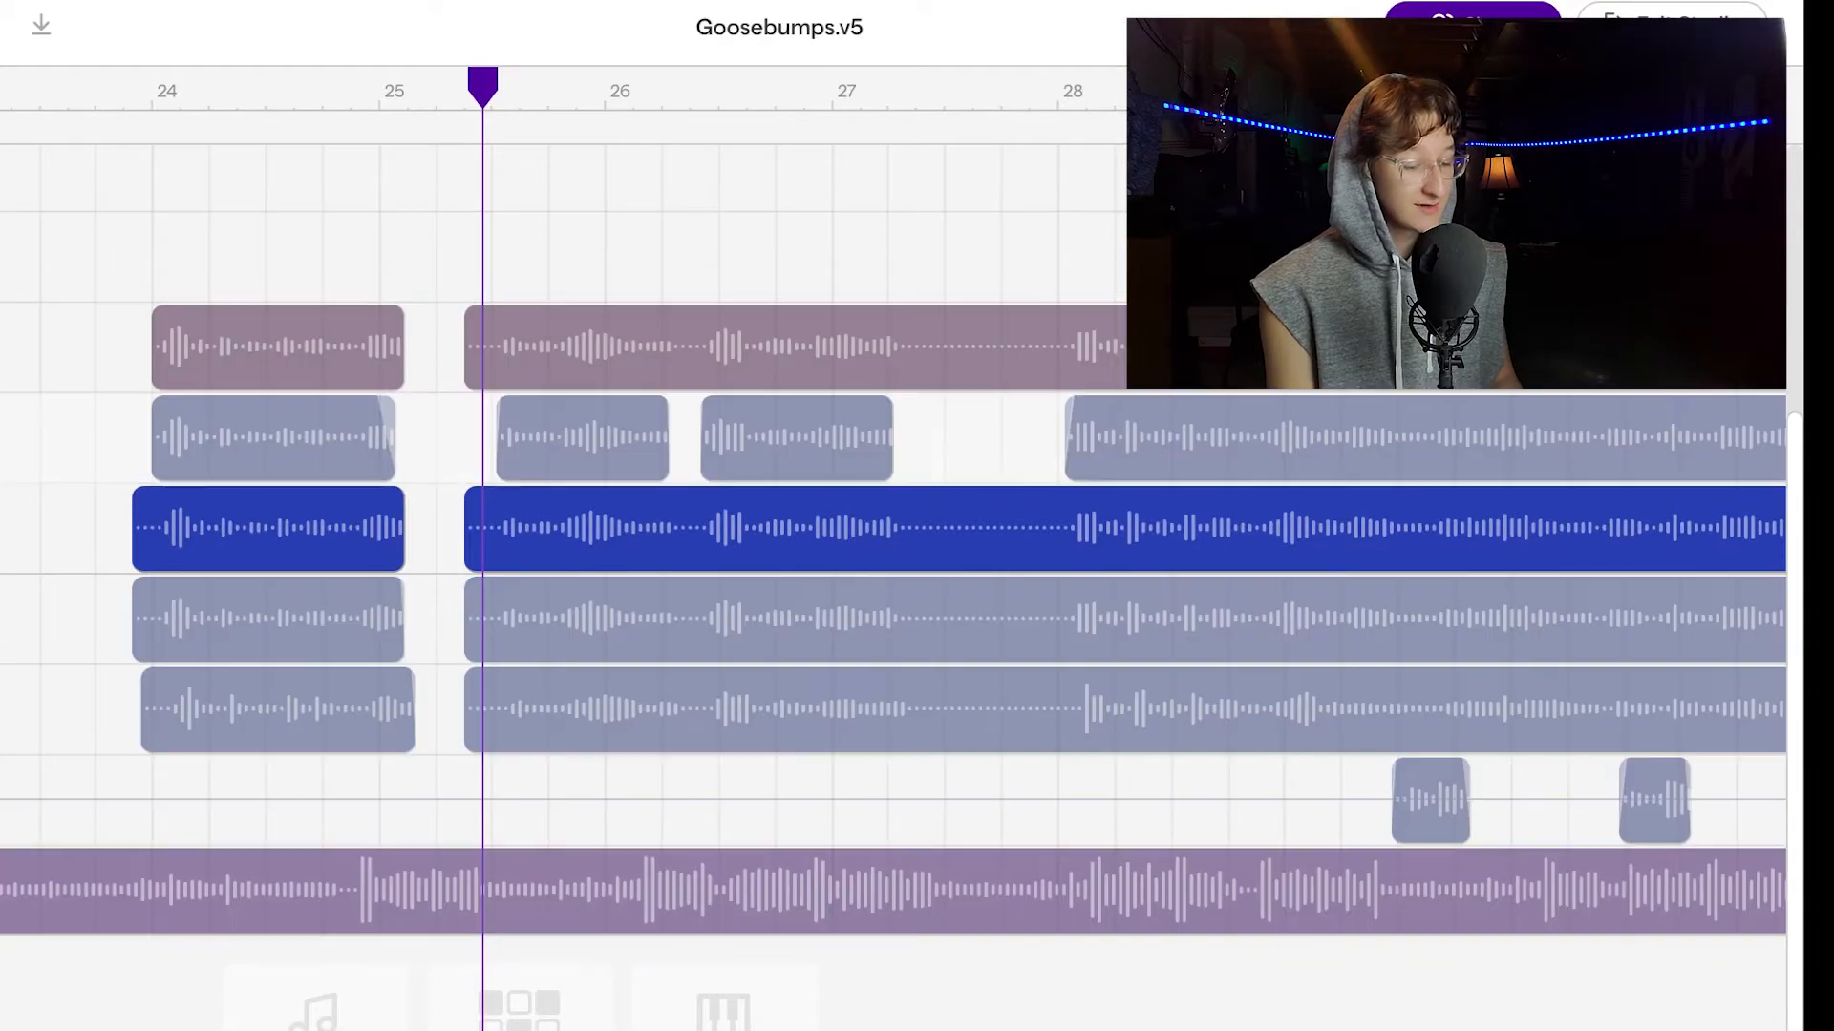
# Add the long VOX DELAY (LEFT) clip to the selection and place the playhead just before bar 24
pyautogui.keyDown('shift'); pyautogui.click(1050, 619); pyautogui.keyUp('shift')
pyautogui.click(129, 92)
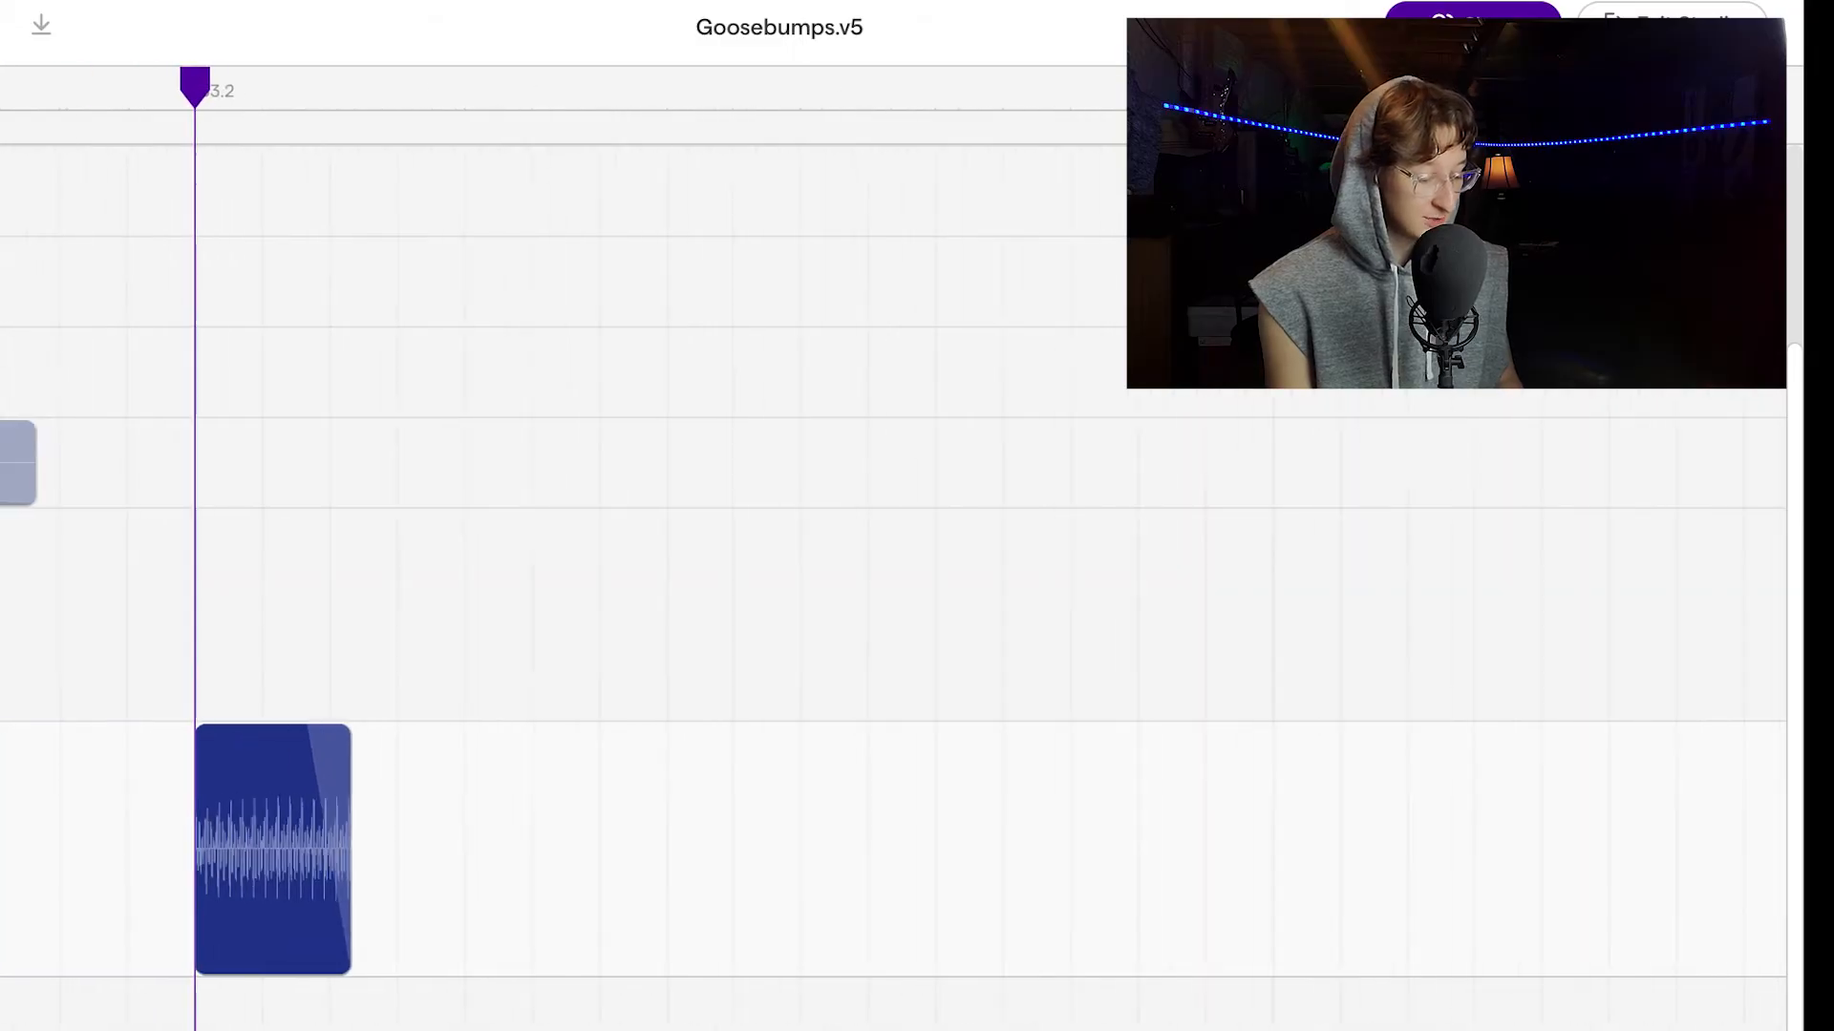
# Shorten the small clip at 33.2 by trimming its end, and play it from about bar 33 to hear its delay
pyautogui.moveTo(315, 955); pyautogui.dragTo(228, 960)
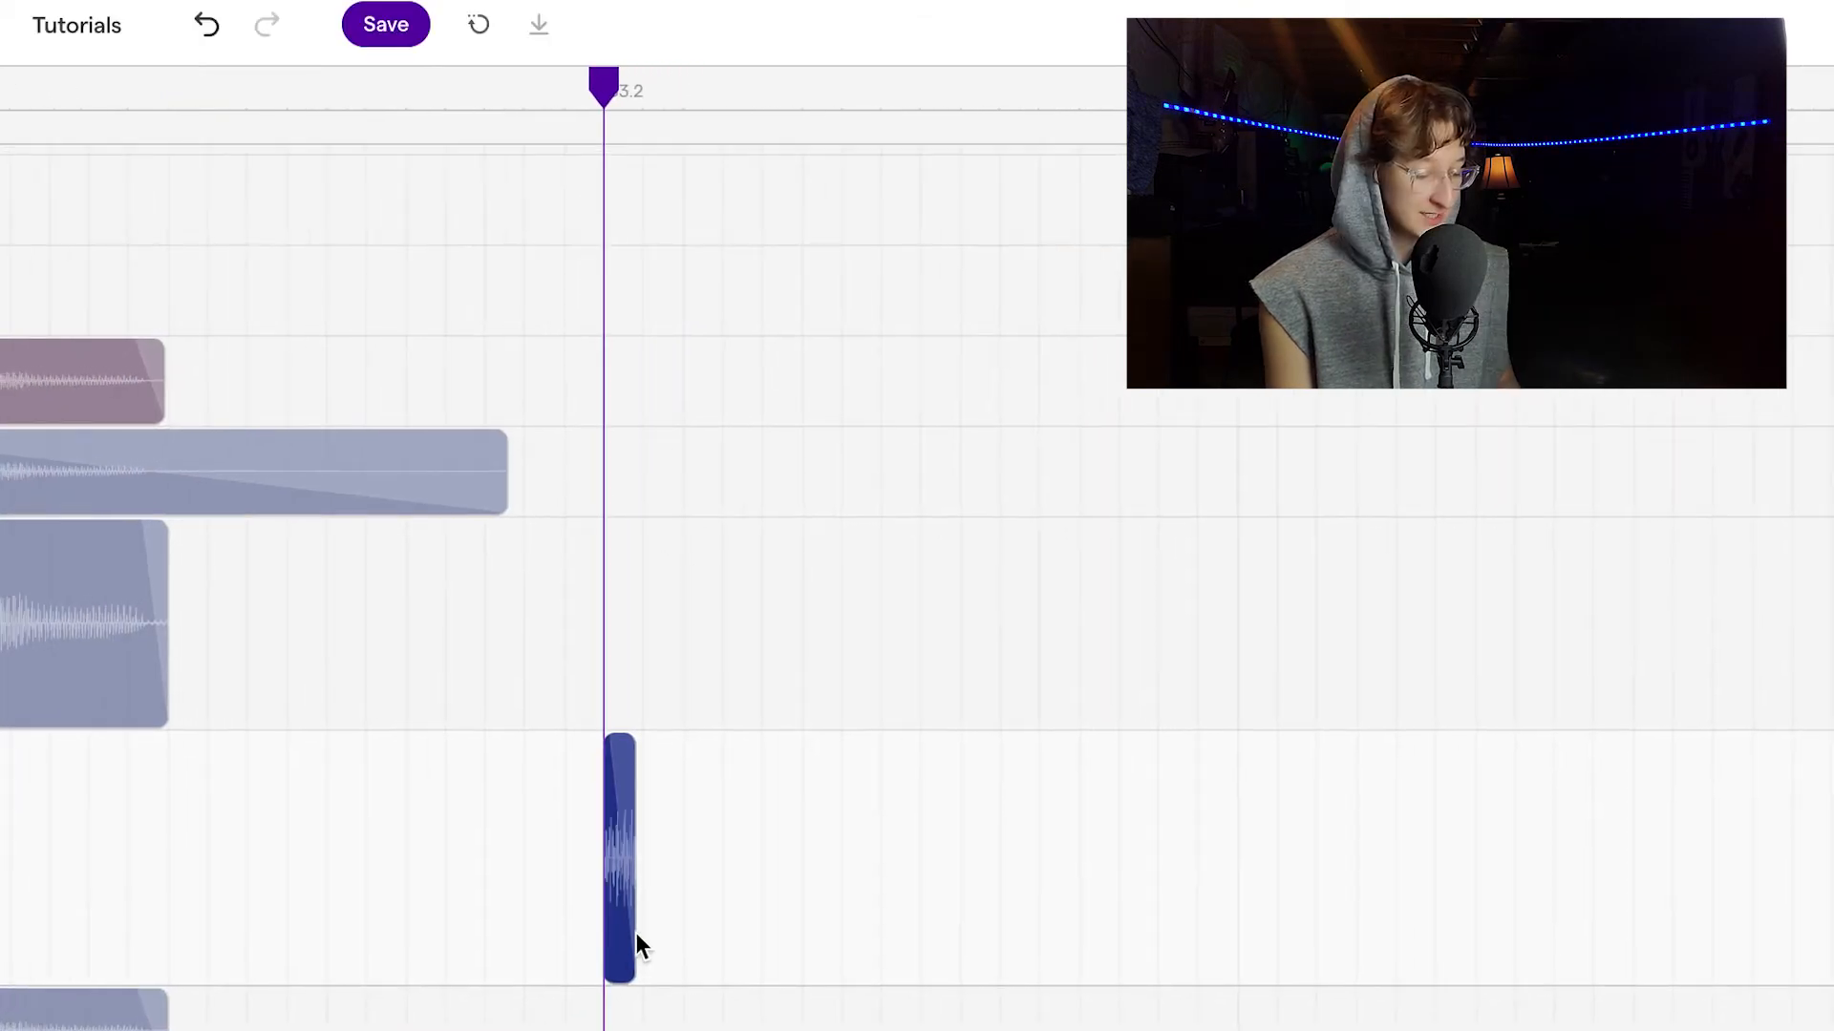
pyautogui.scroll(-1, 621, 898)
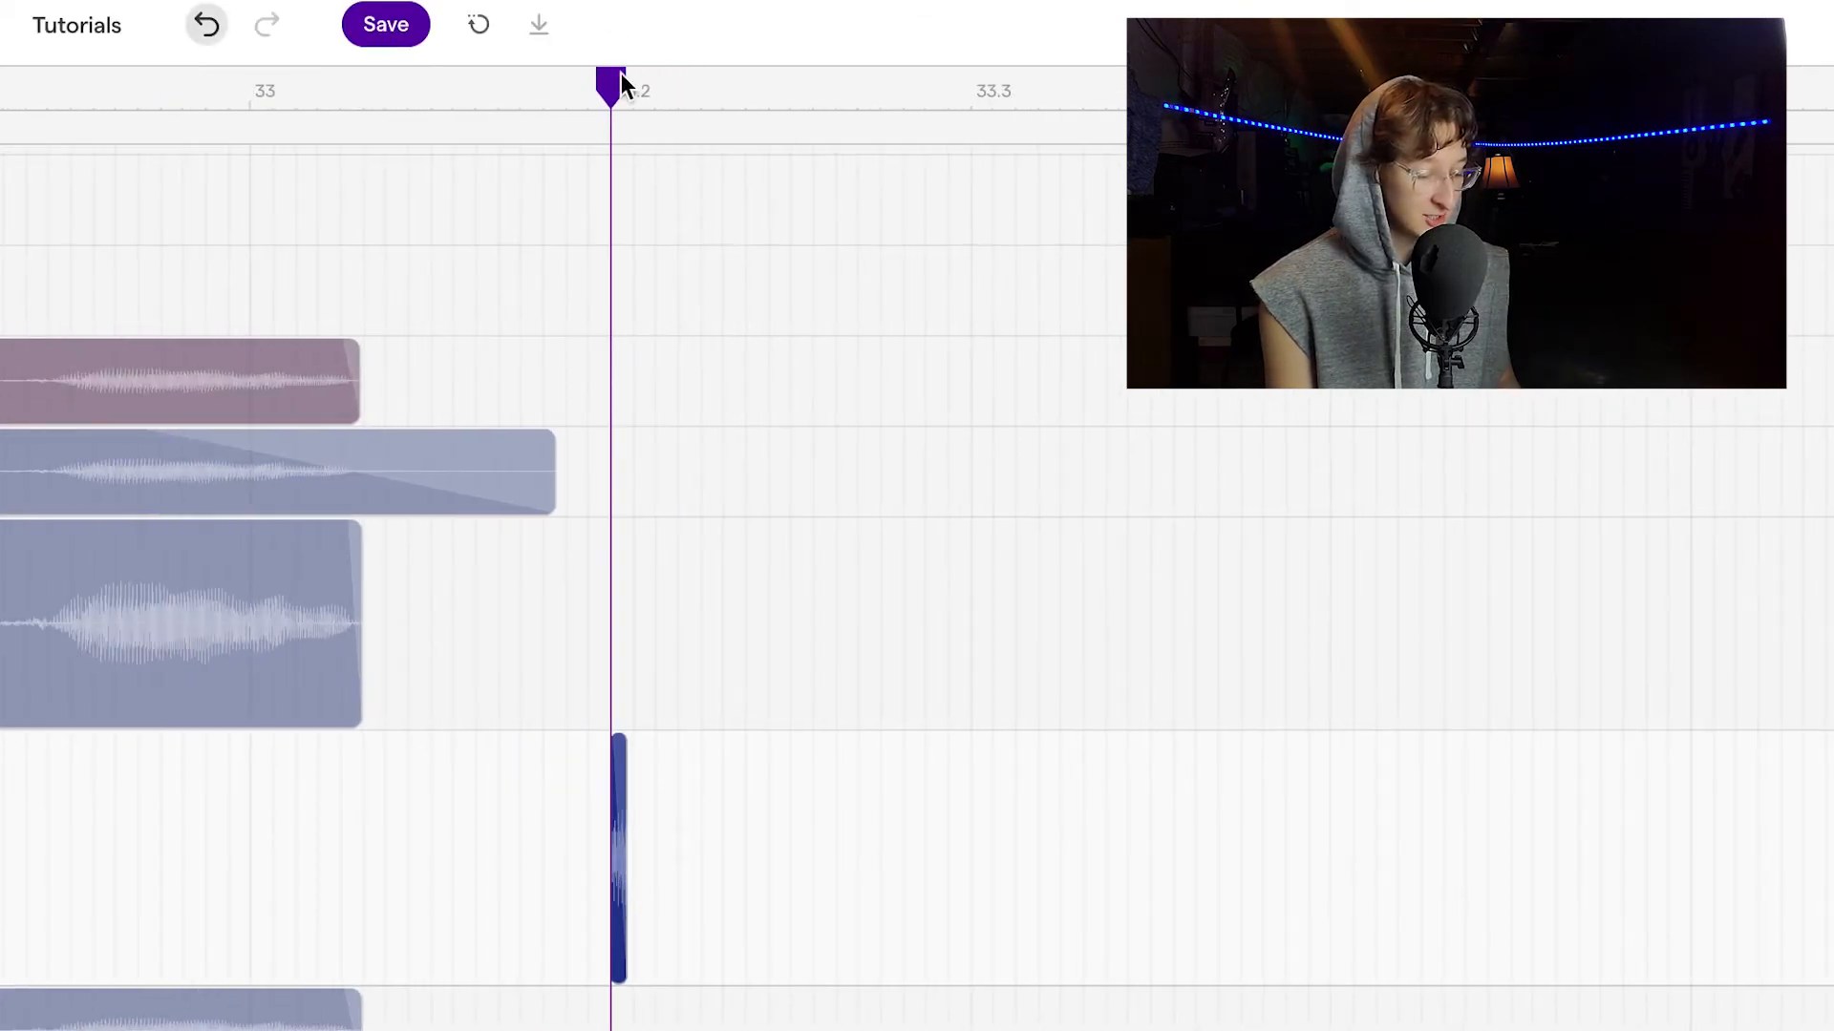
pyautogui.moveTo(621, 72); pyautogui.dragTo(563, 141)
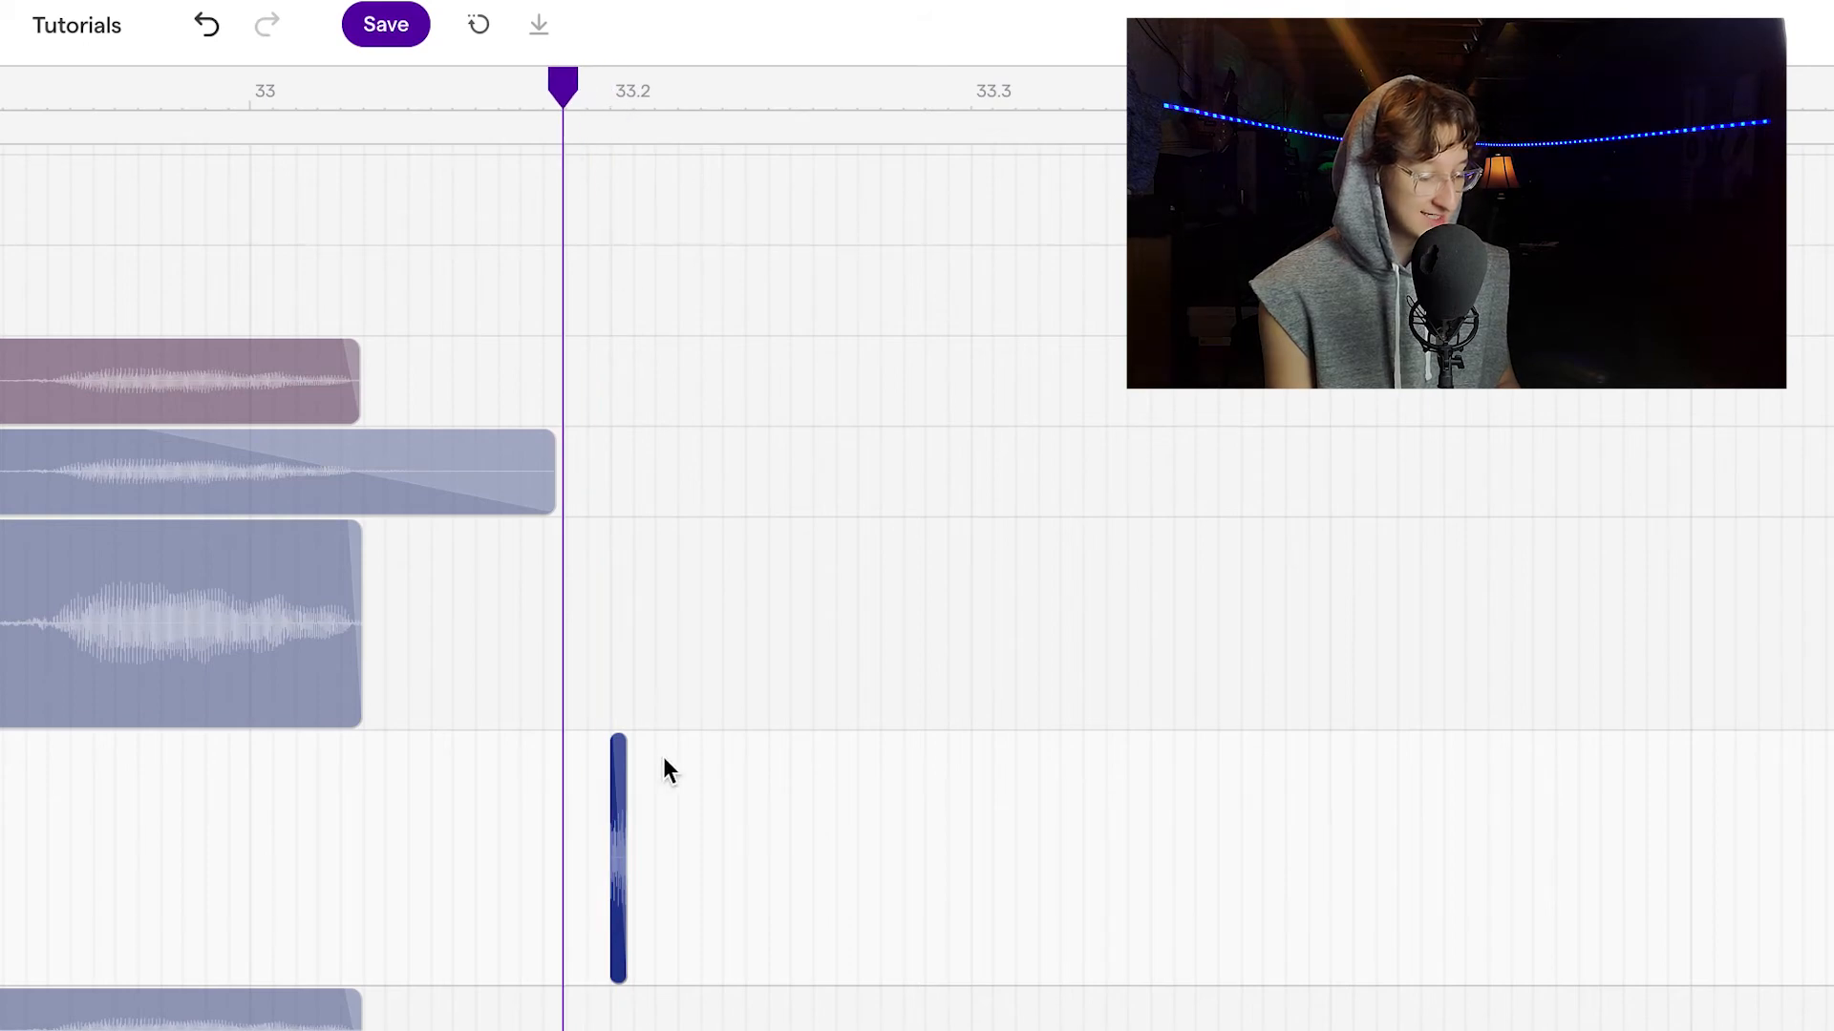
pyautogui.click(247, 88)
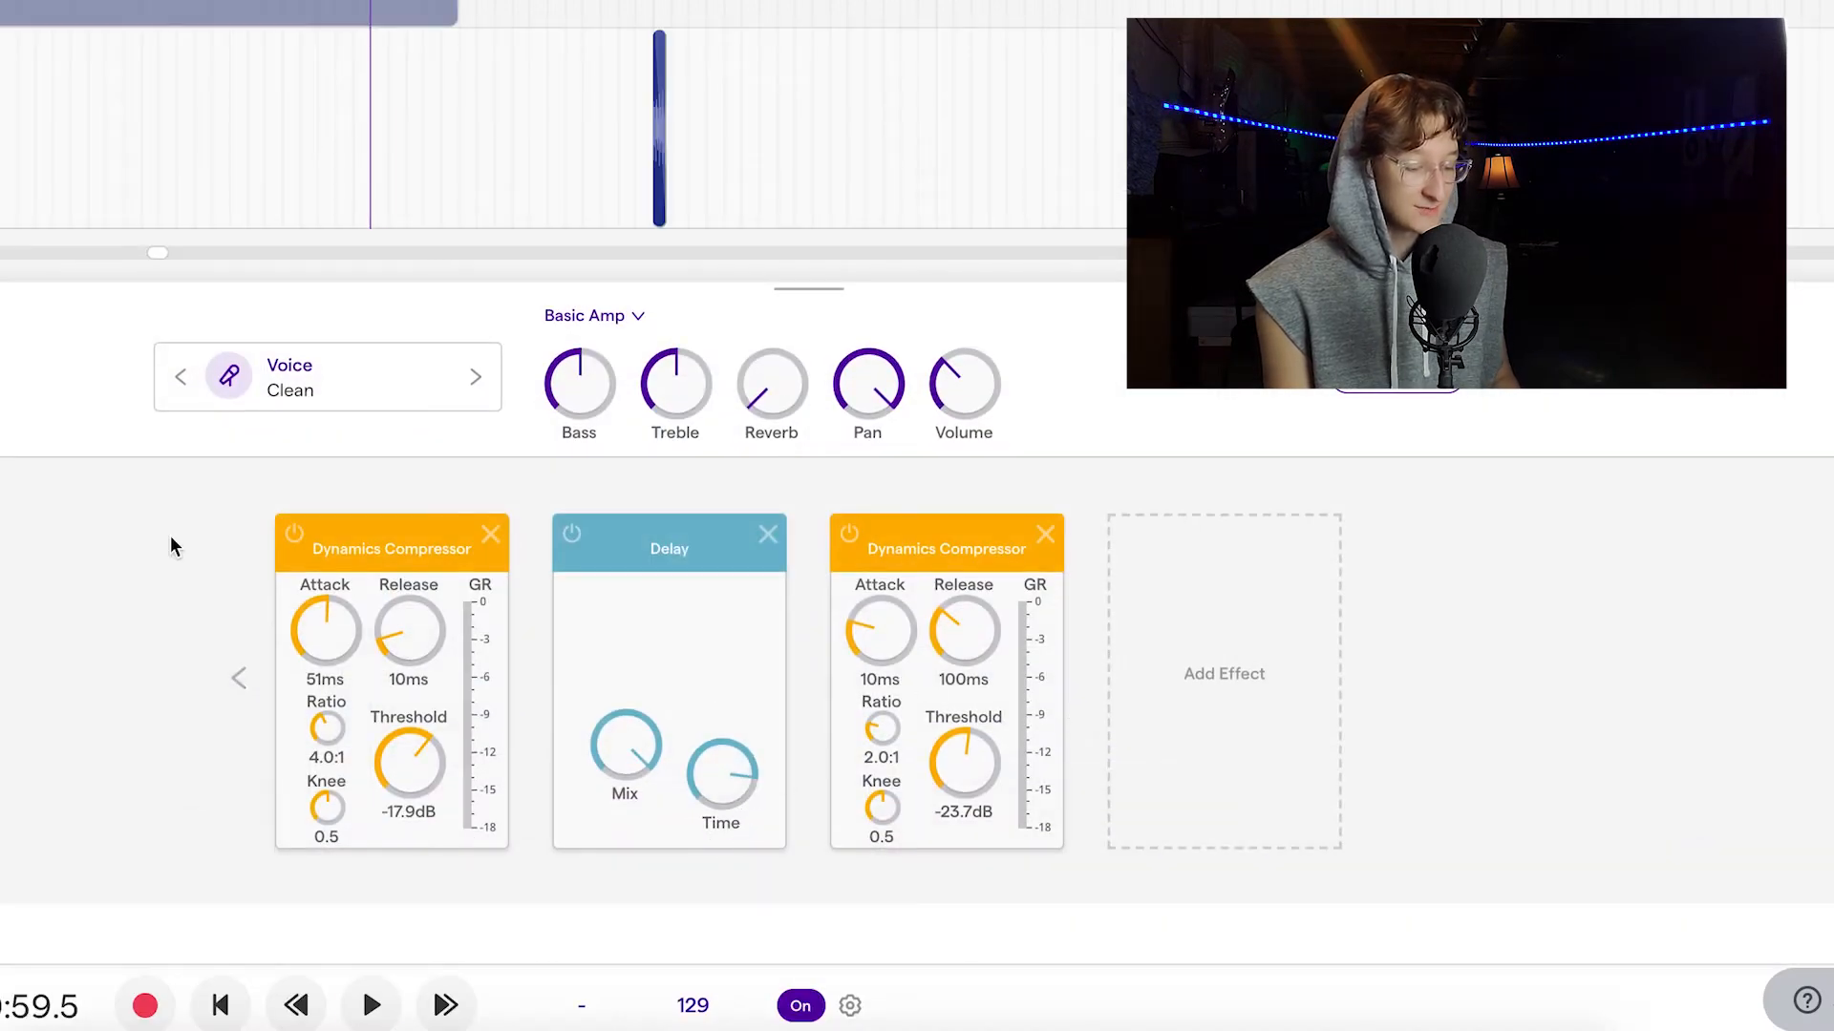
pyautogui.press('space')
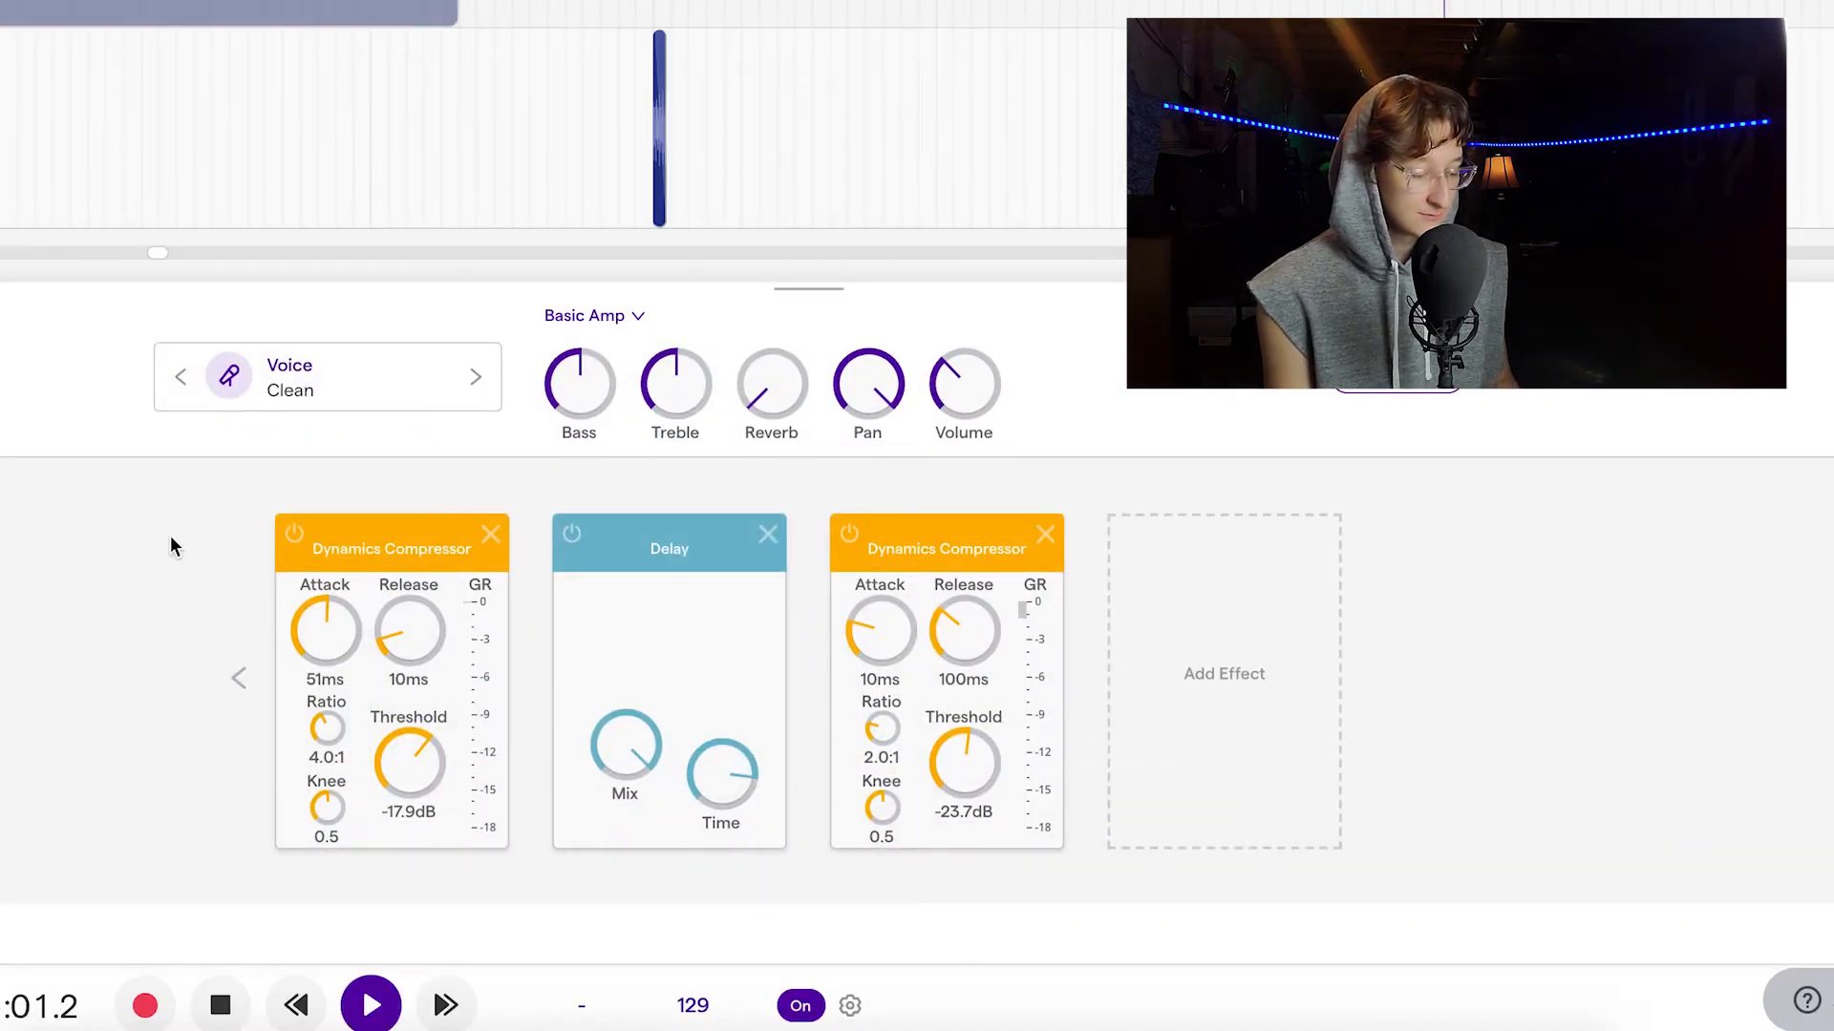
pyautogui.press('space')
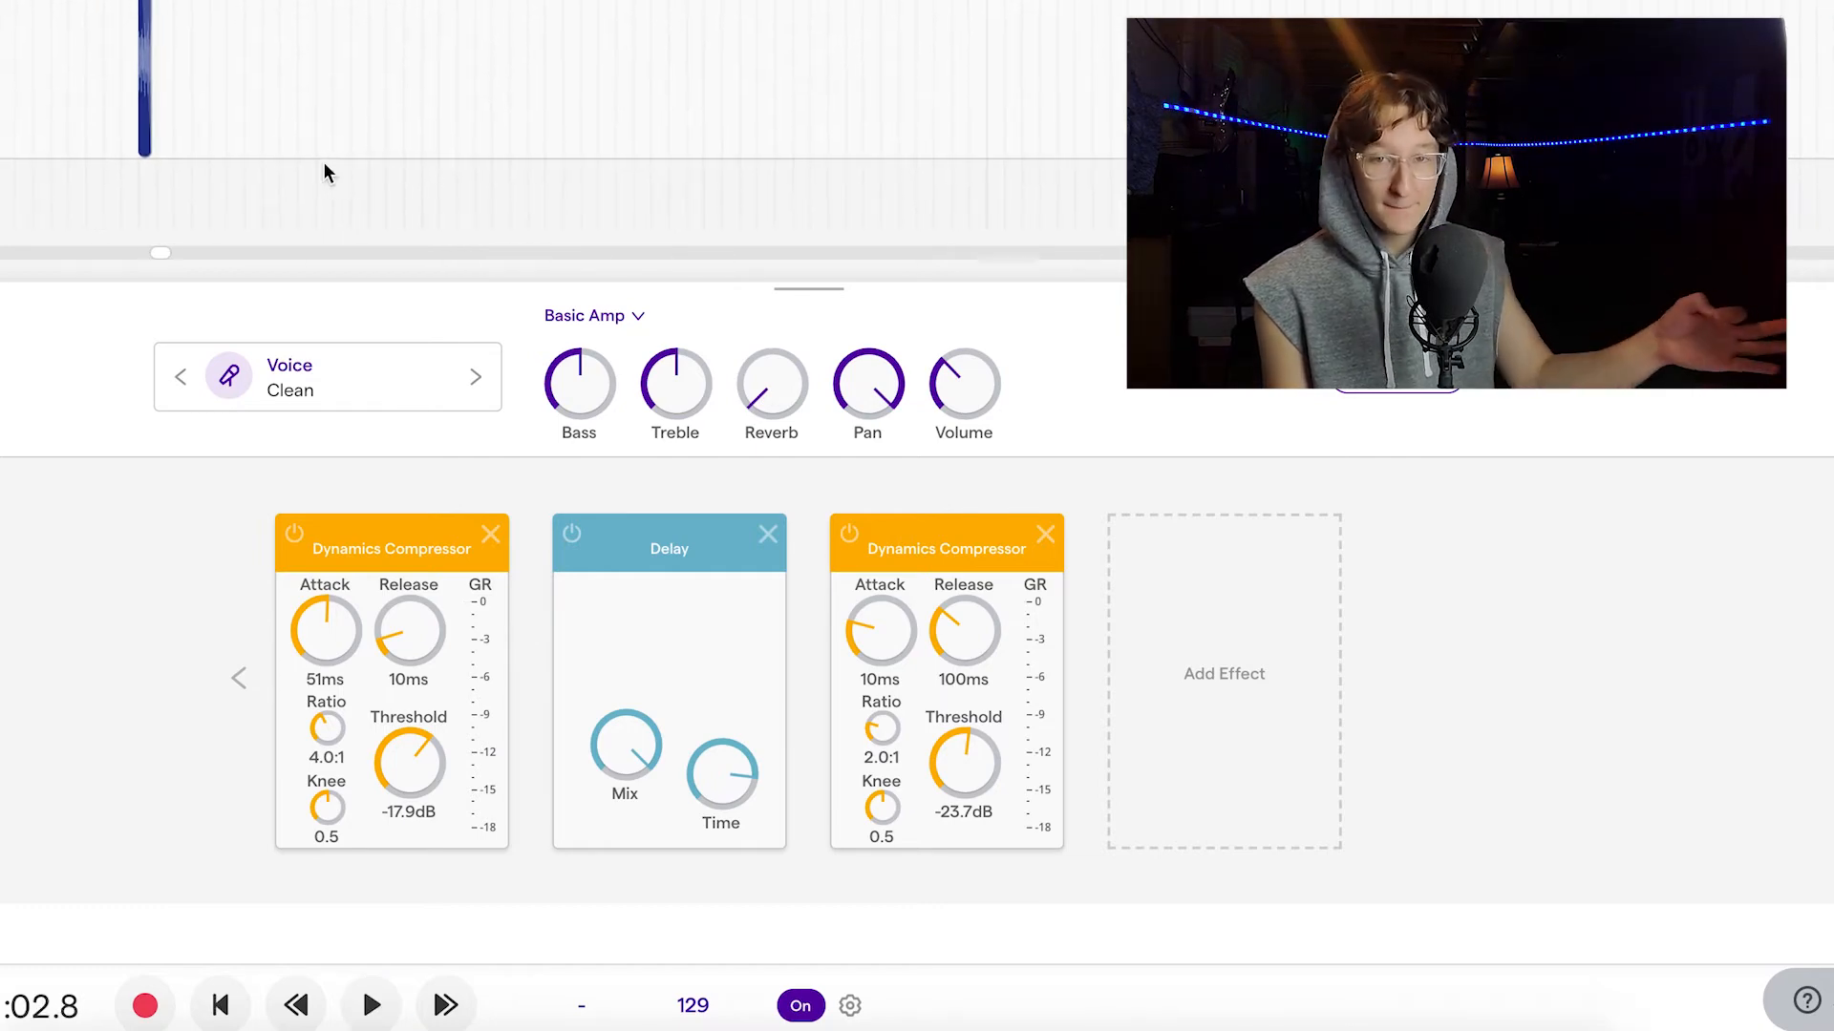
# Raise the Delay effect's Time slightly and replay the short clip twice to judge the echo spacing
pyautogui.moveTo(726, 776); pyautogui.dragTo(726, 769)
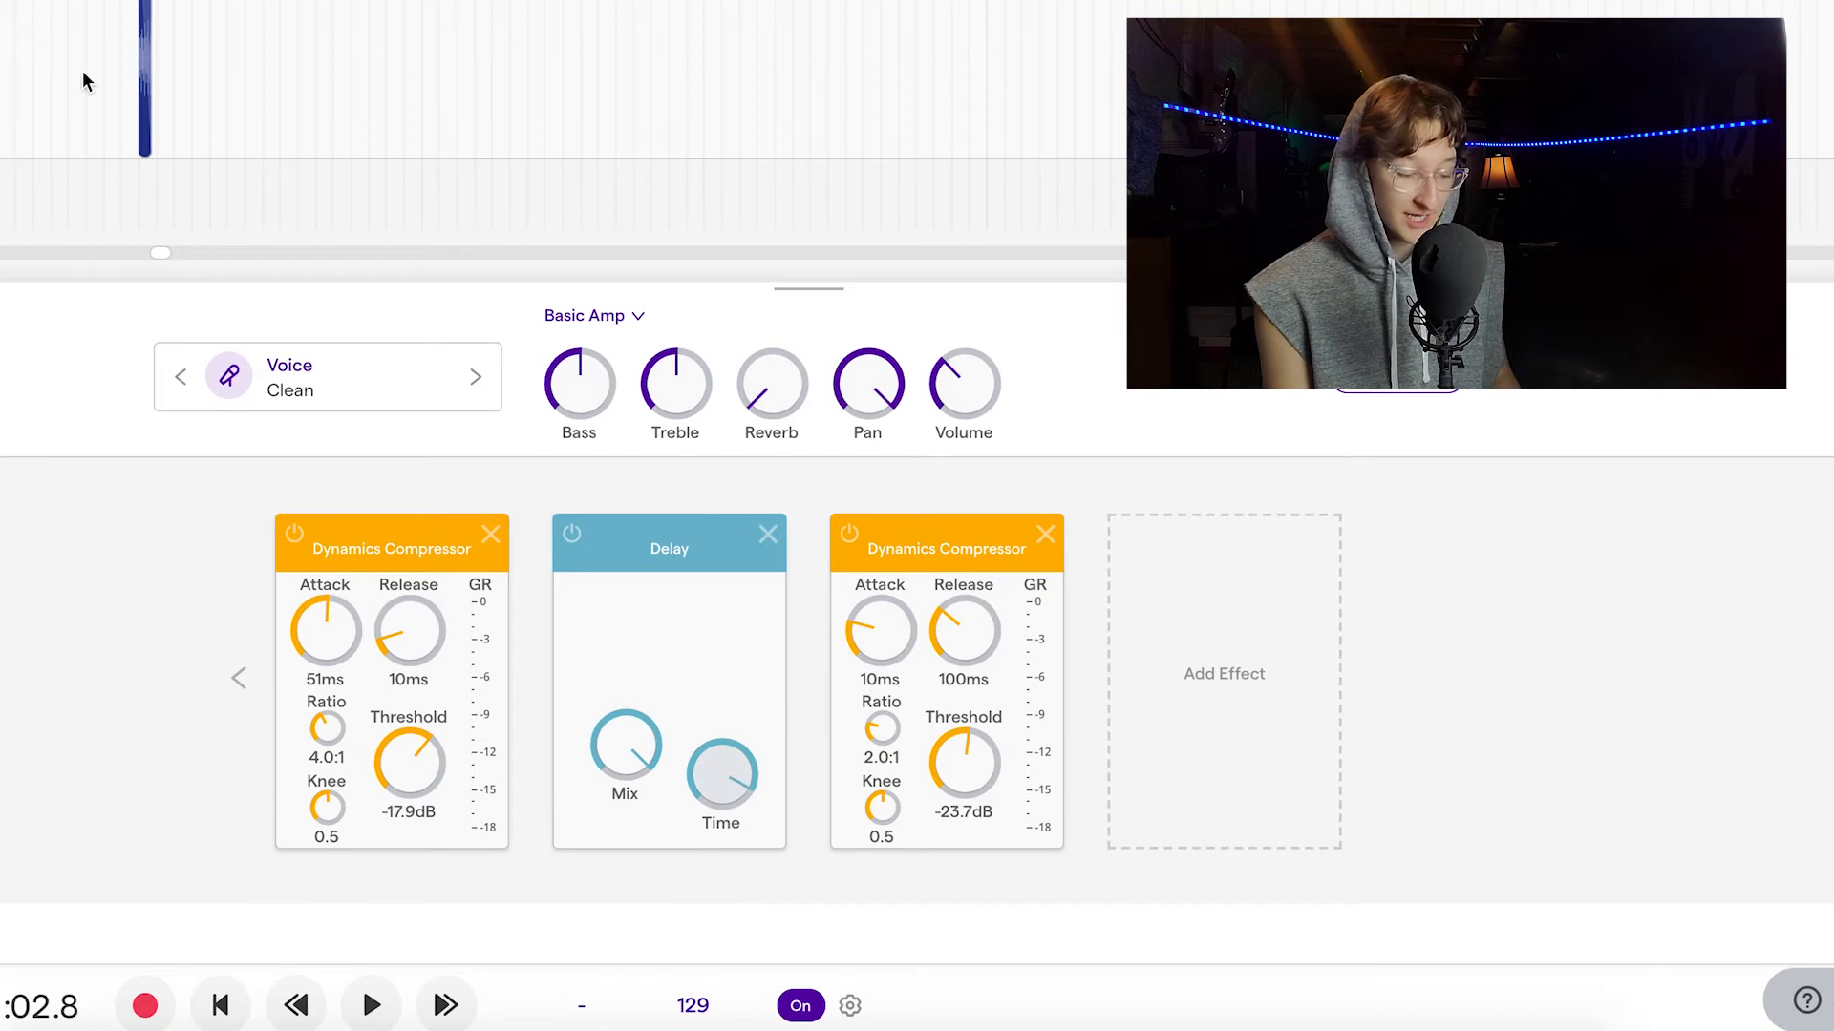
pyautogui.press('space')
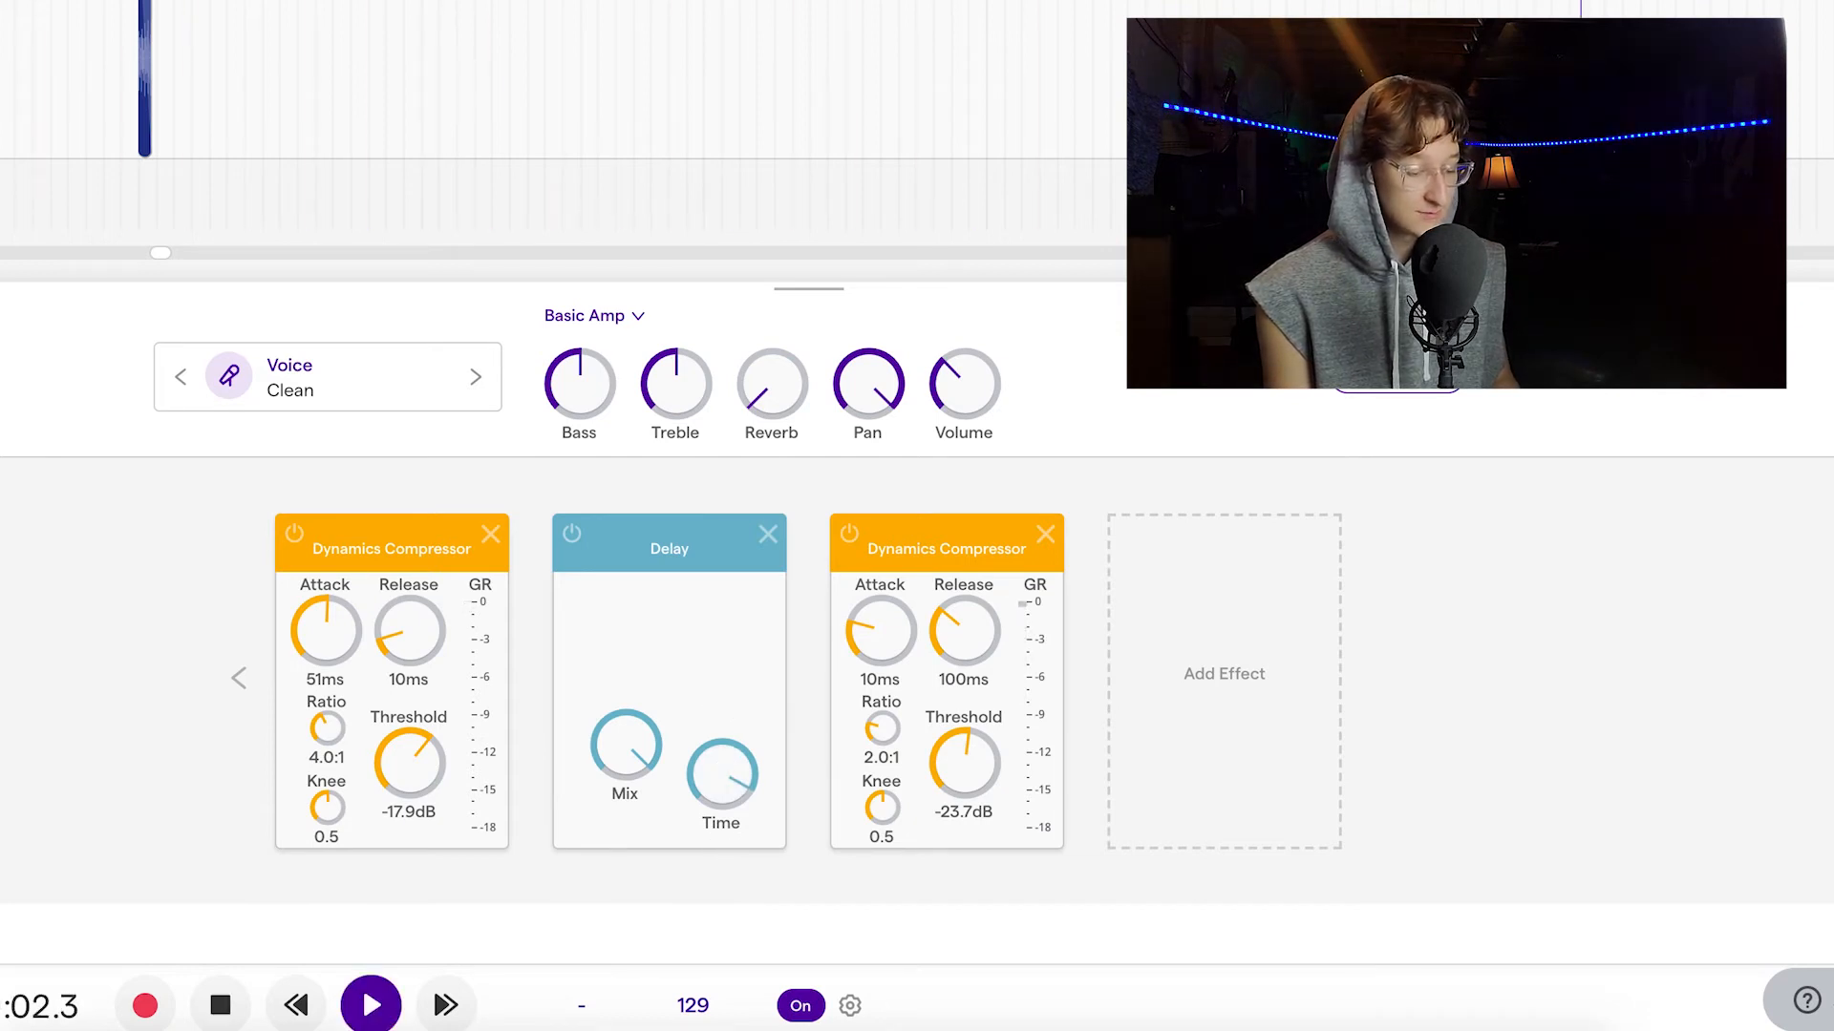
pyautogui.press('space')
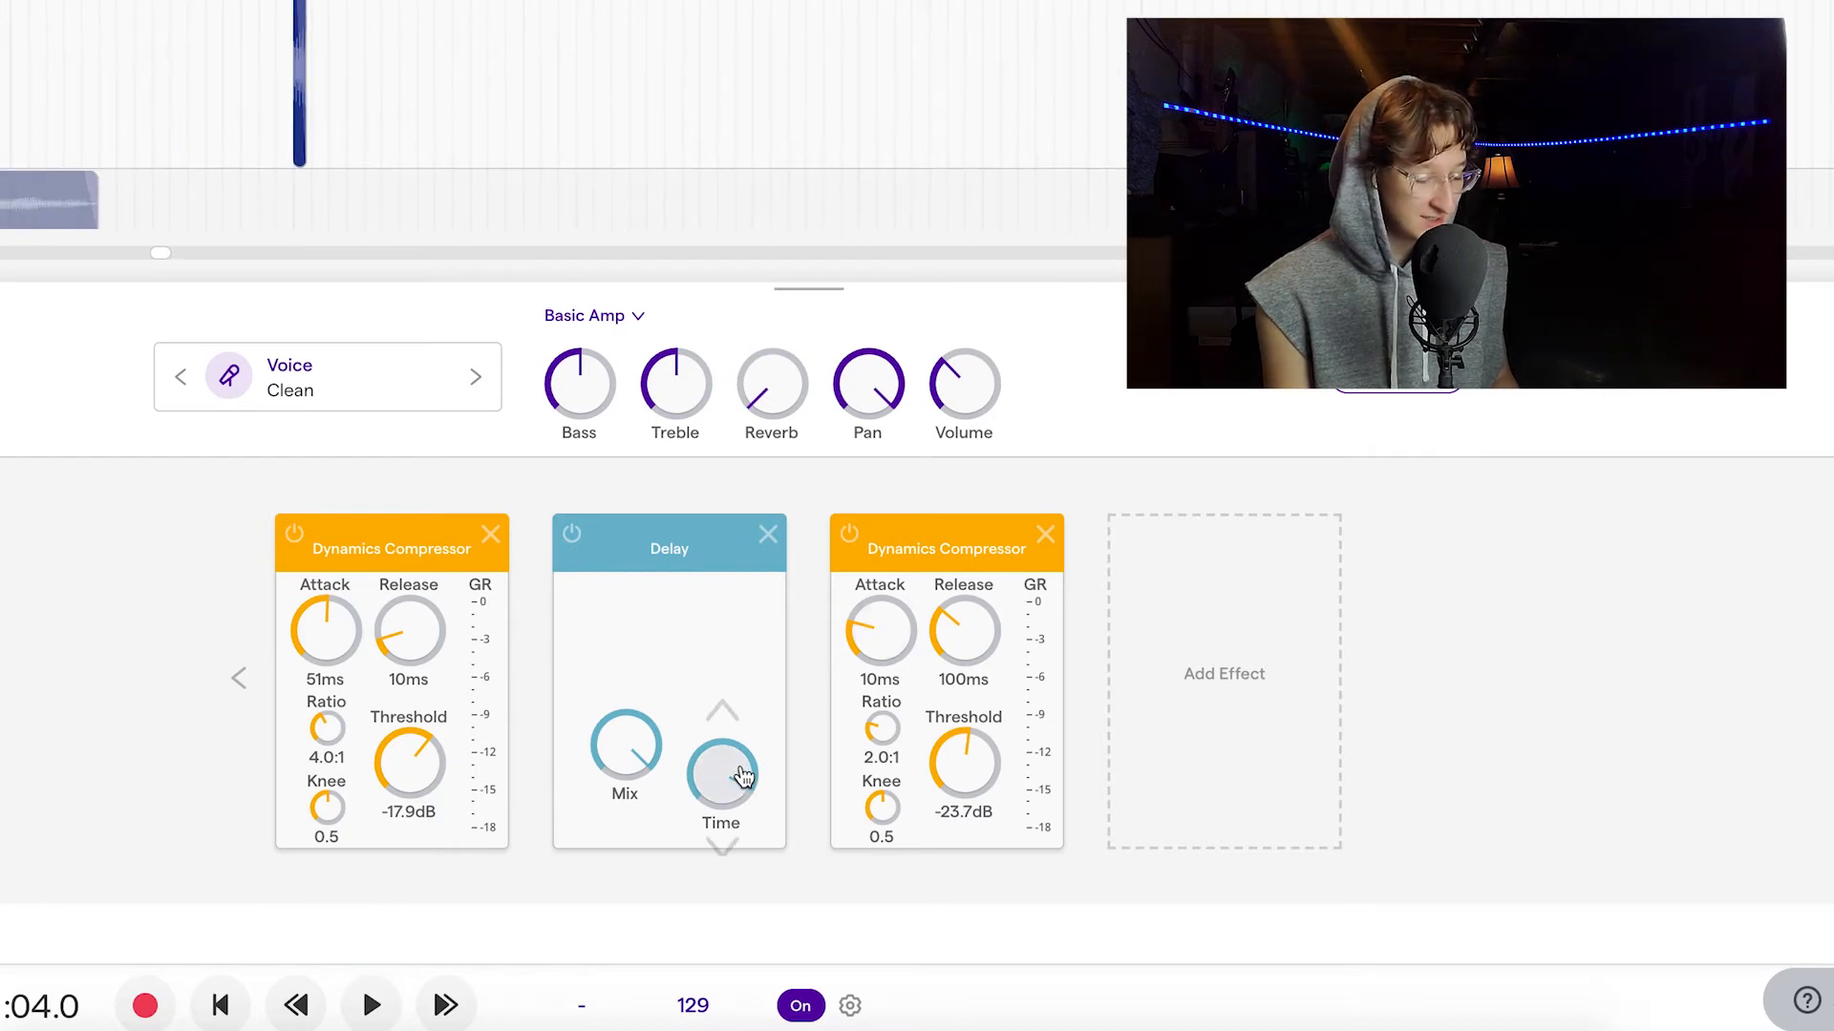
pyautogui.press('space')
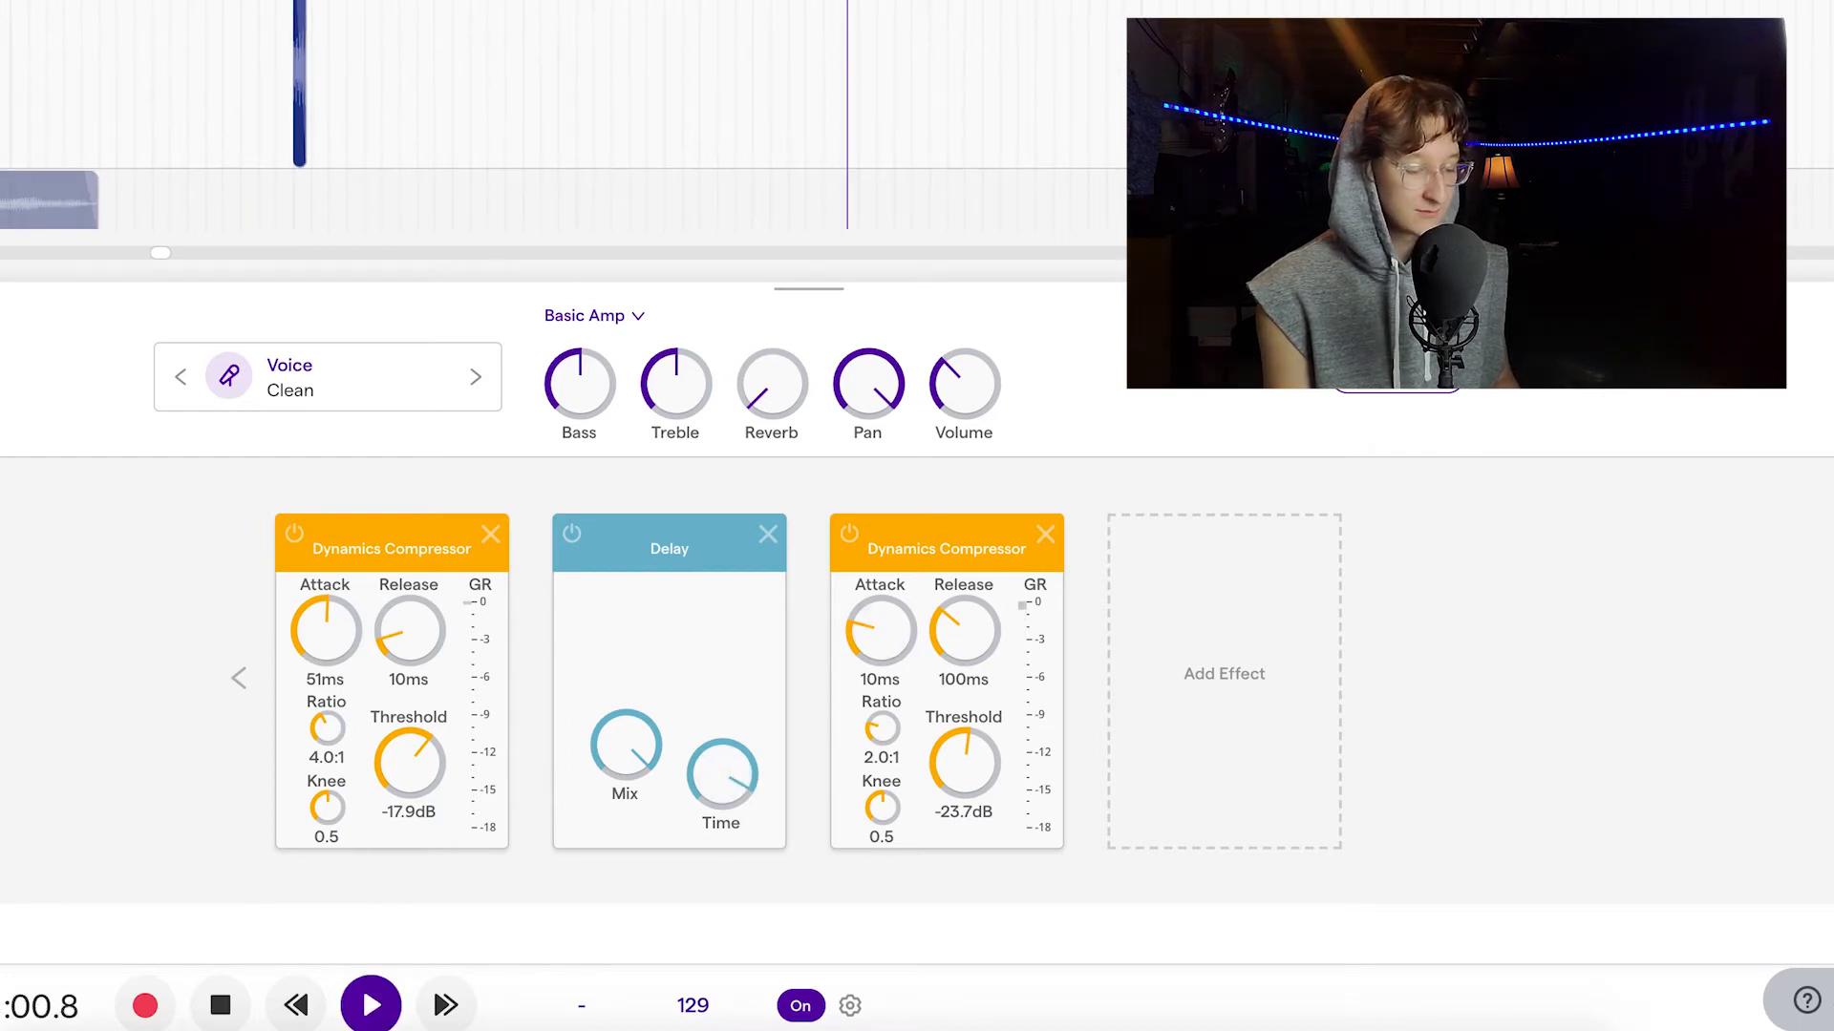
pyautogui.press('space')
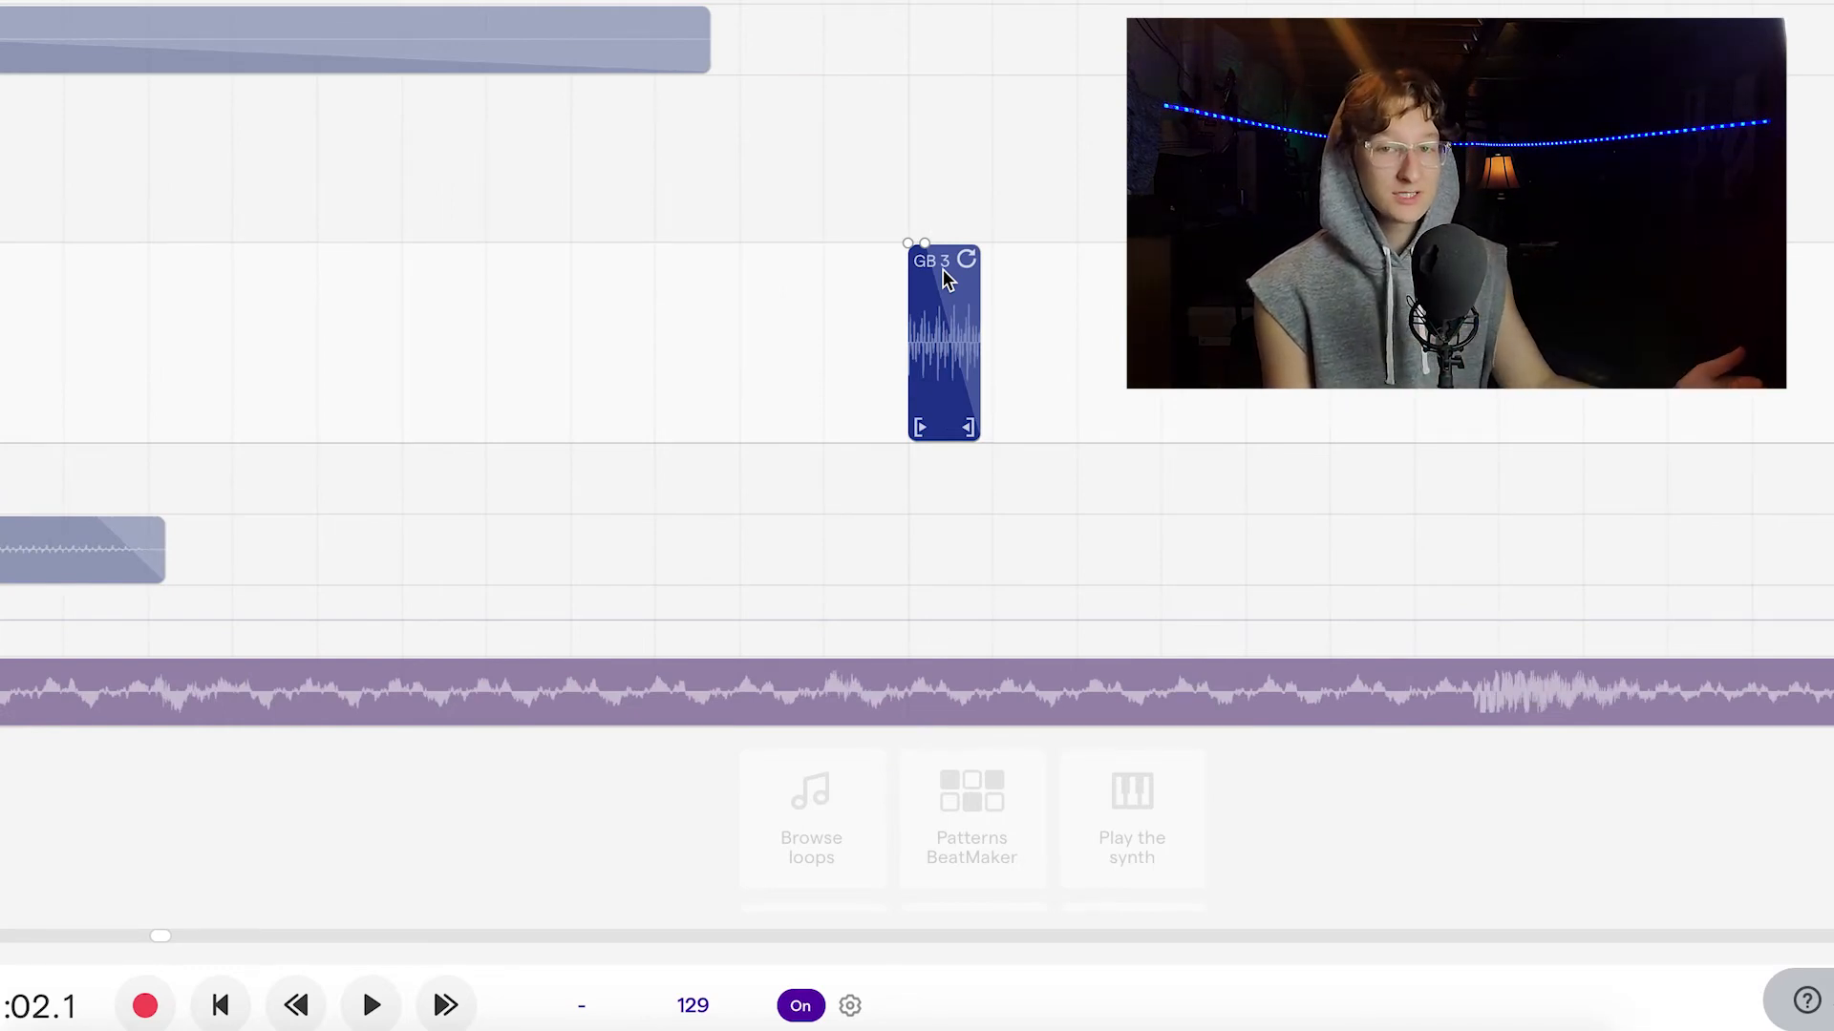
# Place the playhead well ahead of the short VOX DELAY clip and play through it to hear its delay
pyautogui.click(858, 9)
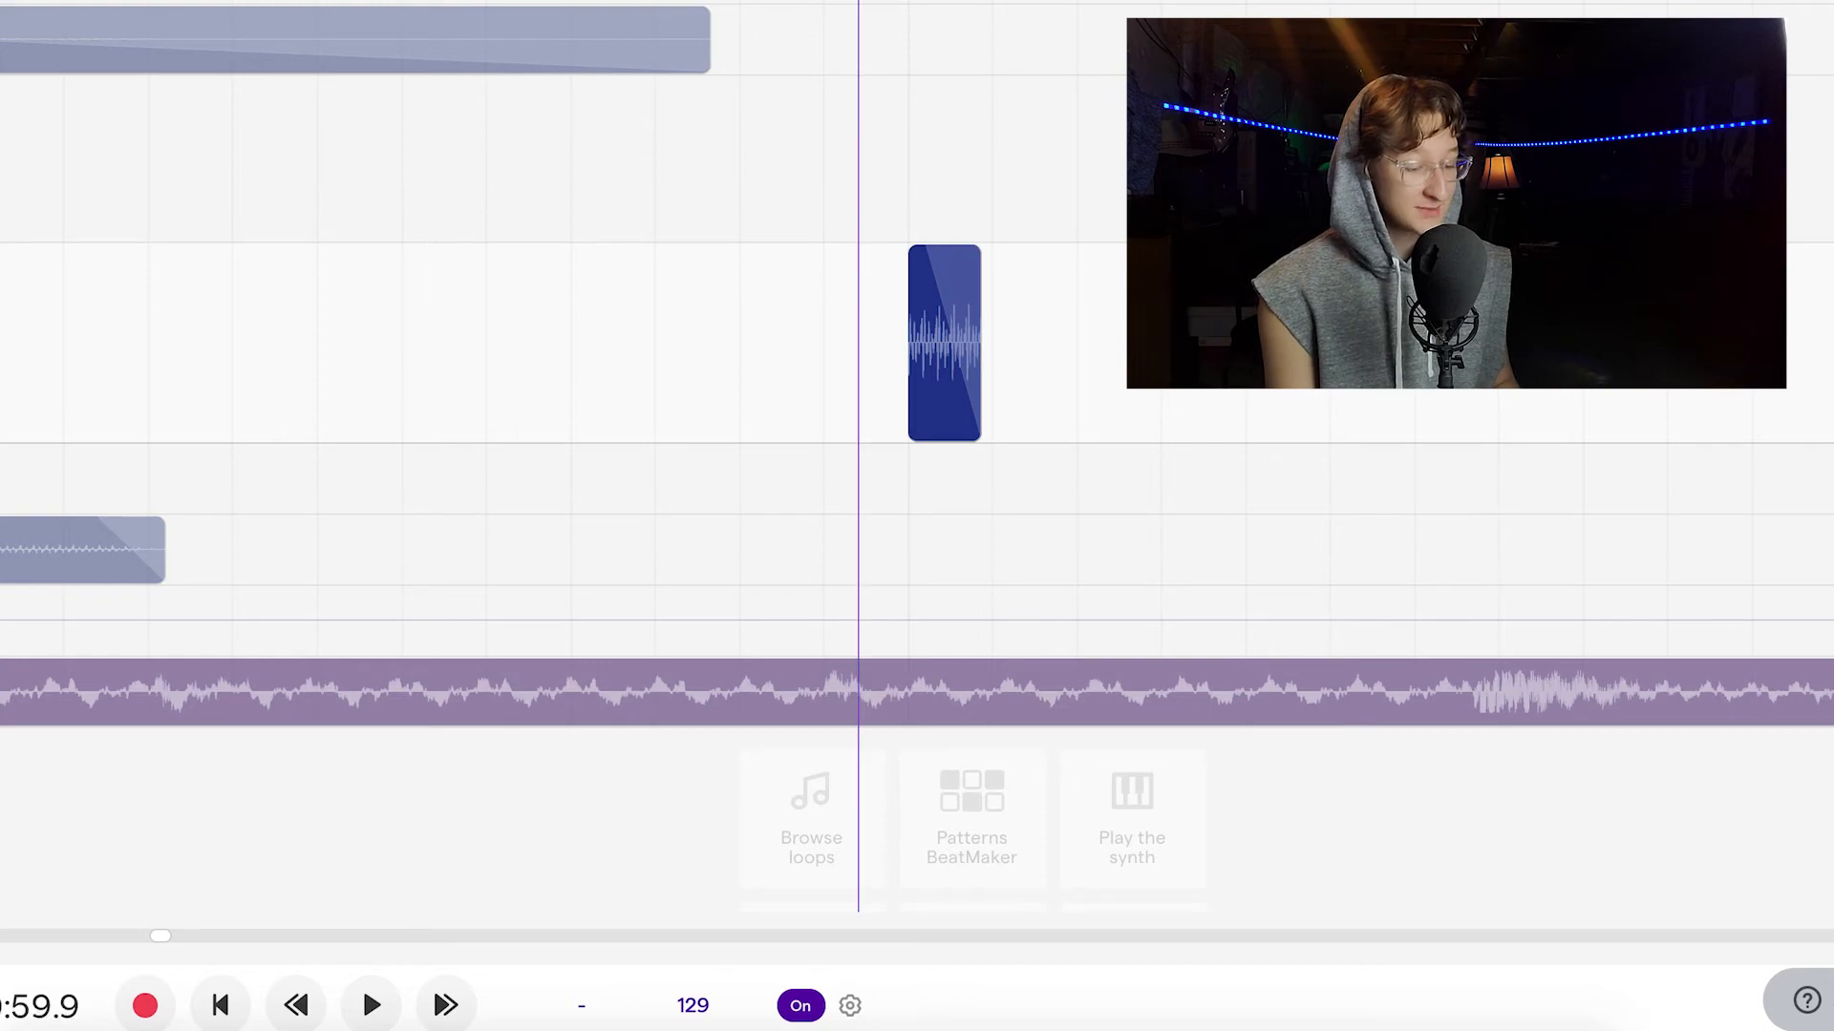
pyautogui.scroll(-3, 754, 133)
pyautogui.click(561, 24)
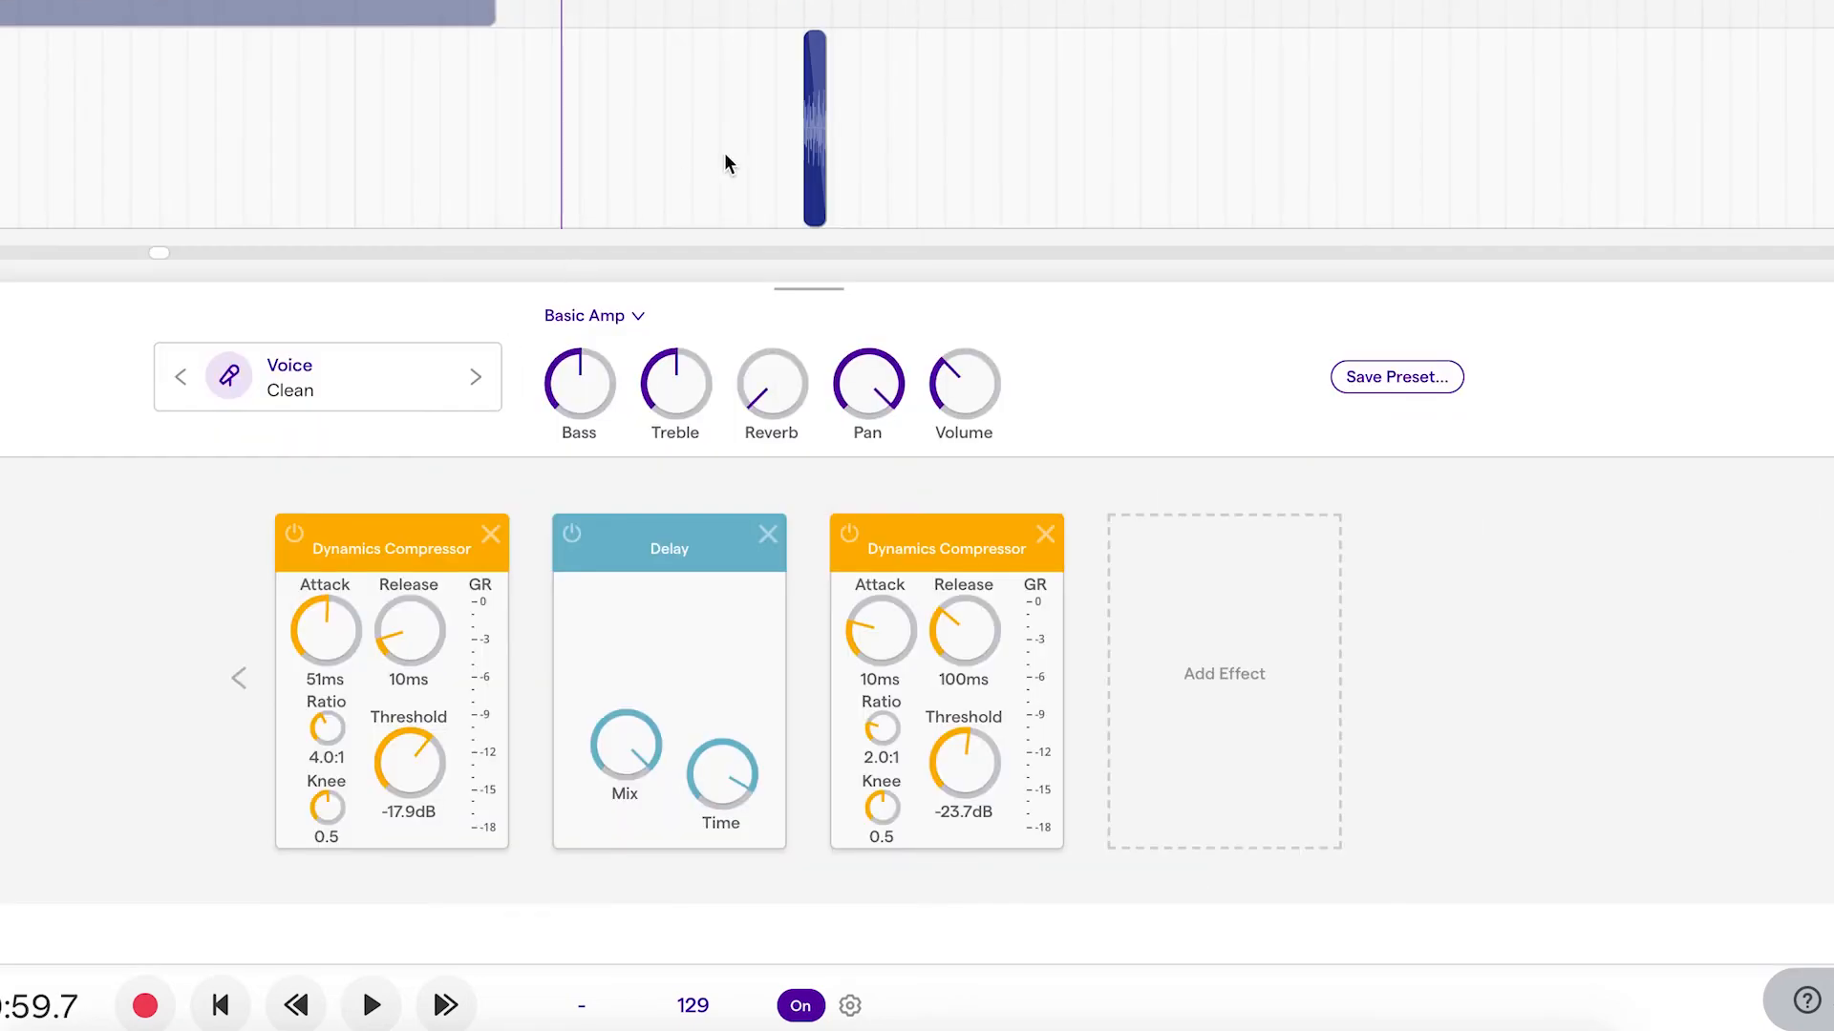
pyautogui.press('space')
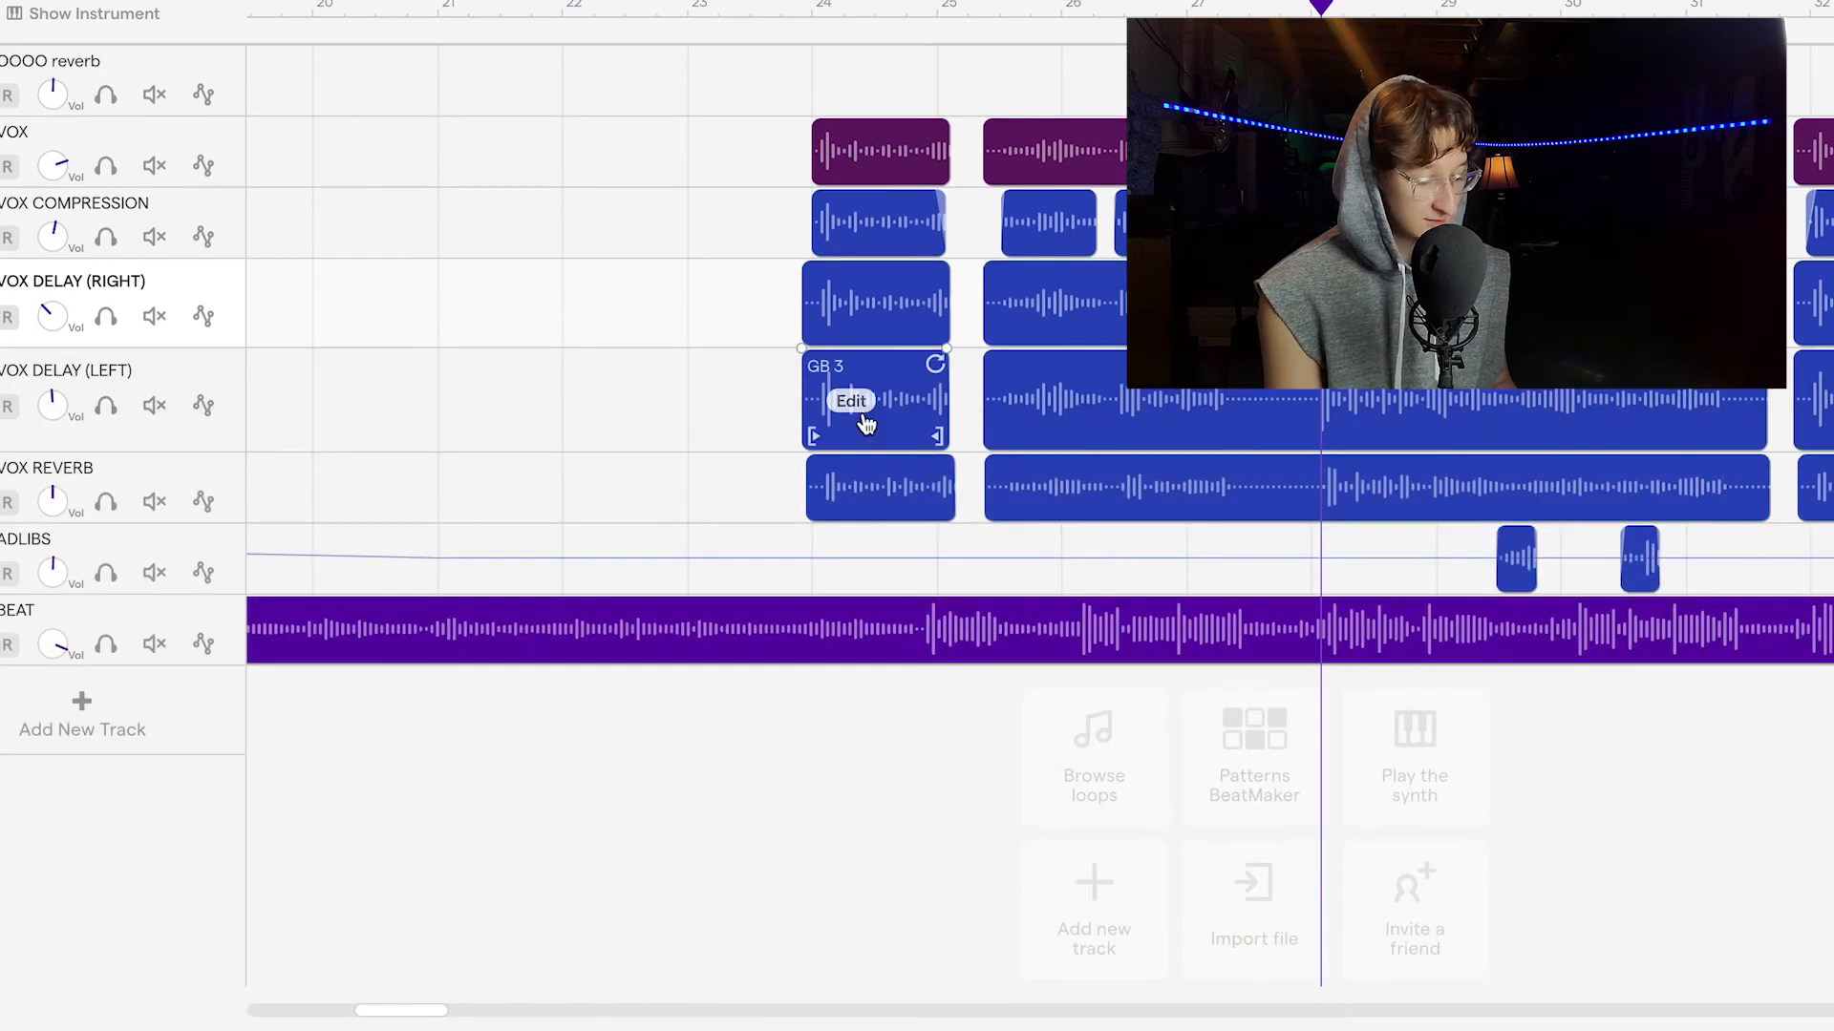
# Solo the VOX REVERB track and play it from just before bar 24
pyautogui.click(107, 510)
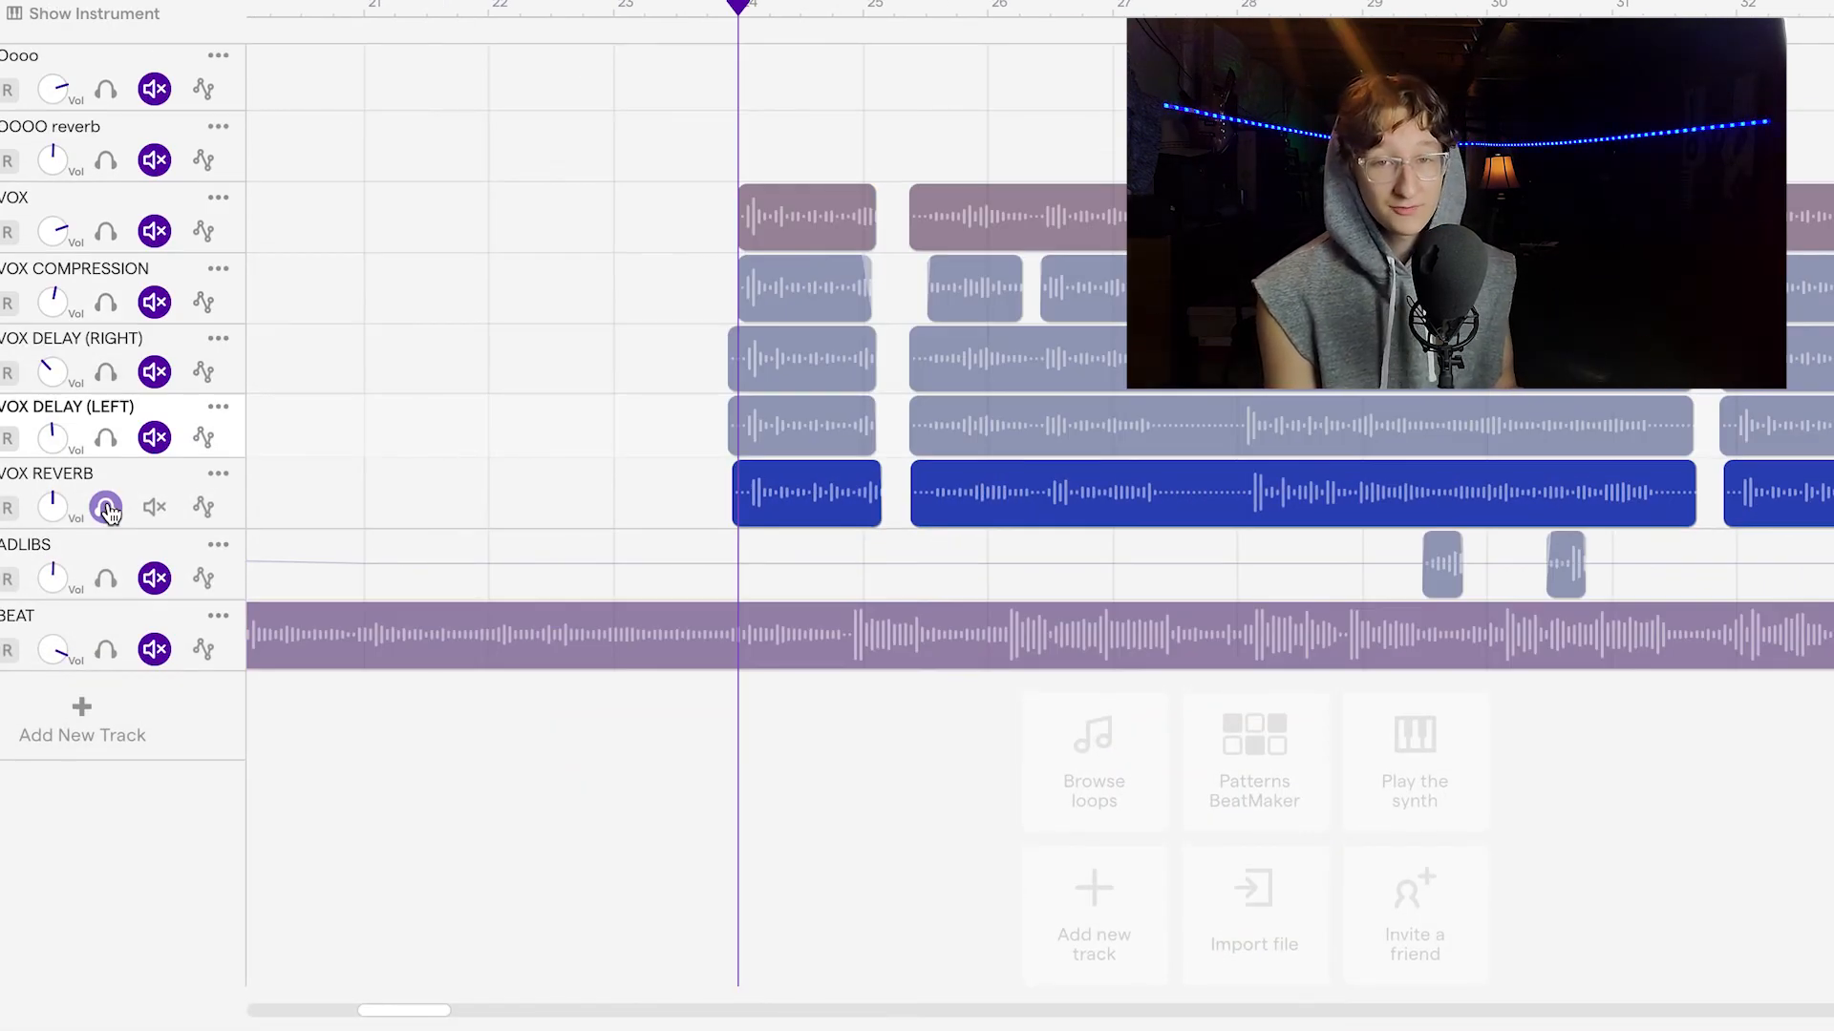
pyautogui.press('space')
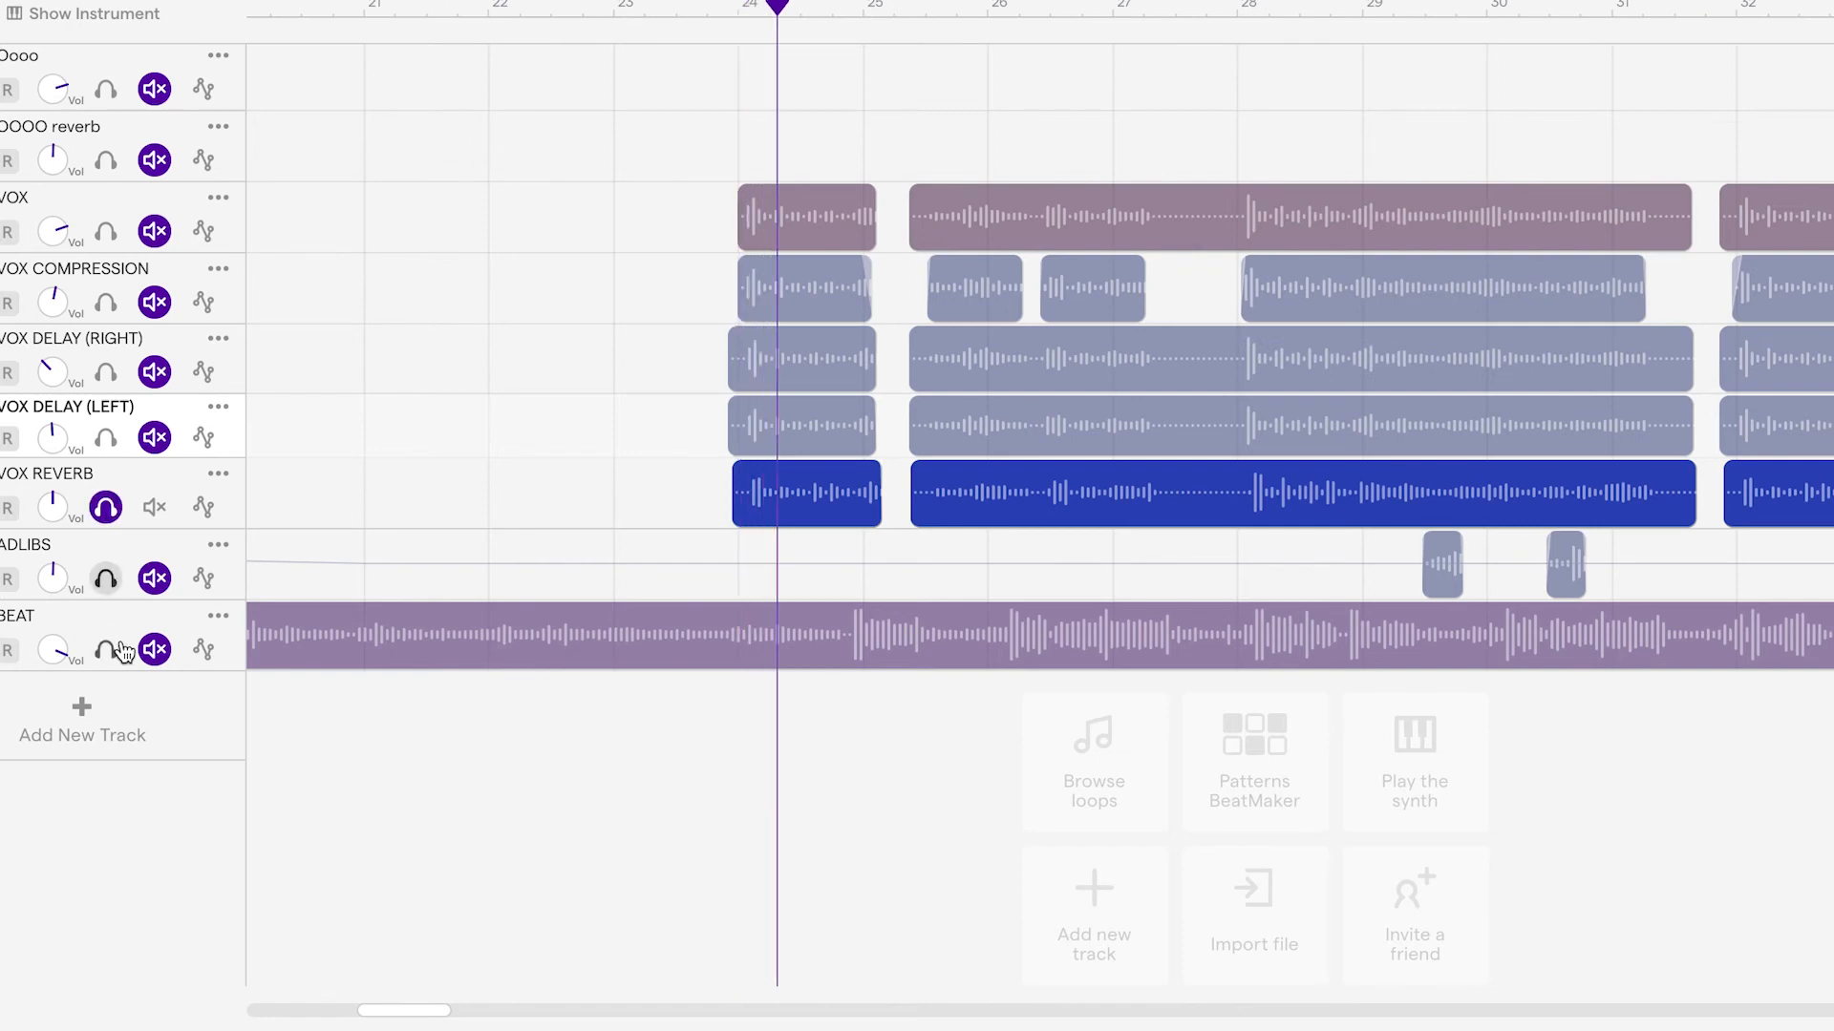
pyautogui.moveTo(612, 634)
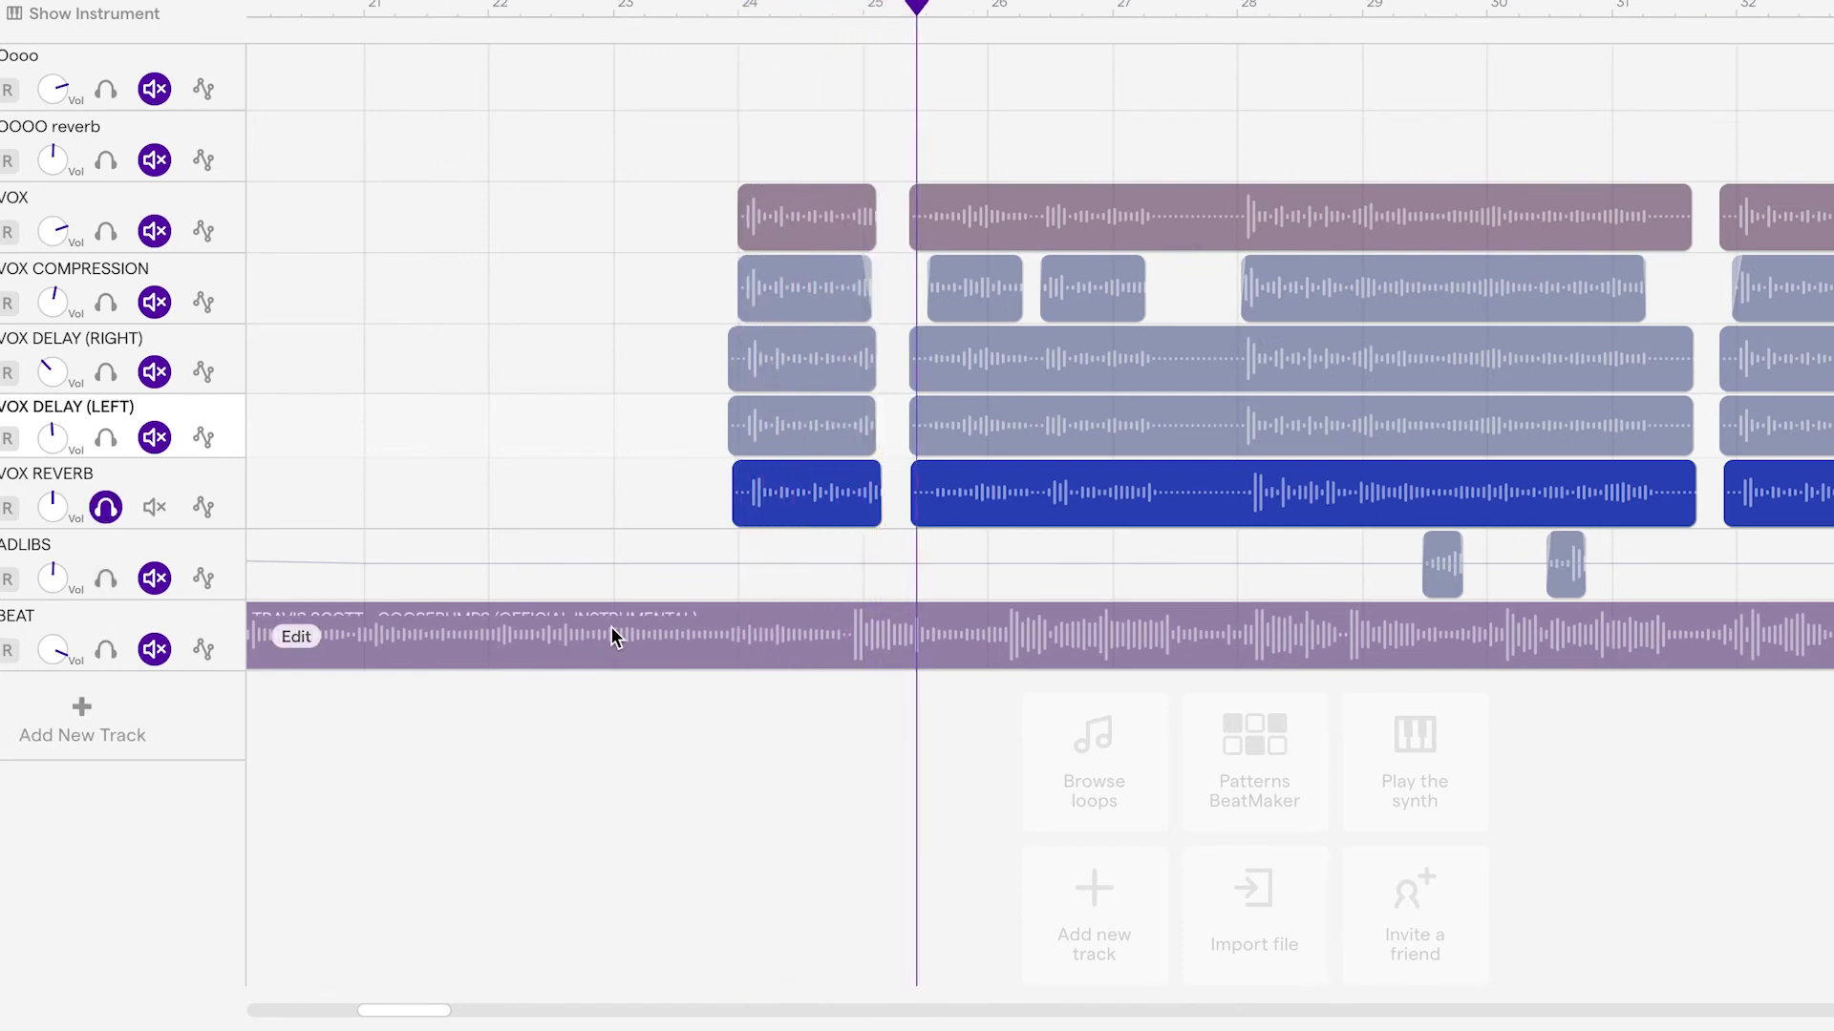
# Open the VOX REVERB track's effects and review the whole chain of equalizers, Wide Room reverbs and compressors
pyautogui.doubleClick(43, 516)
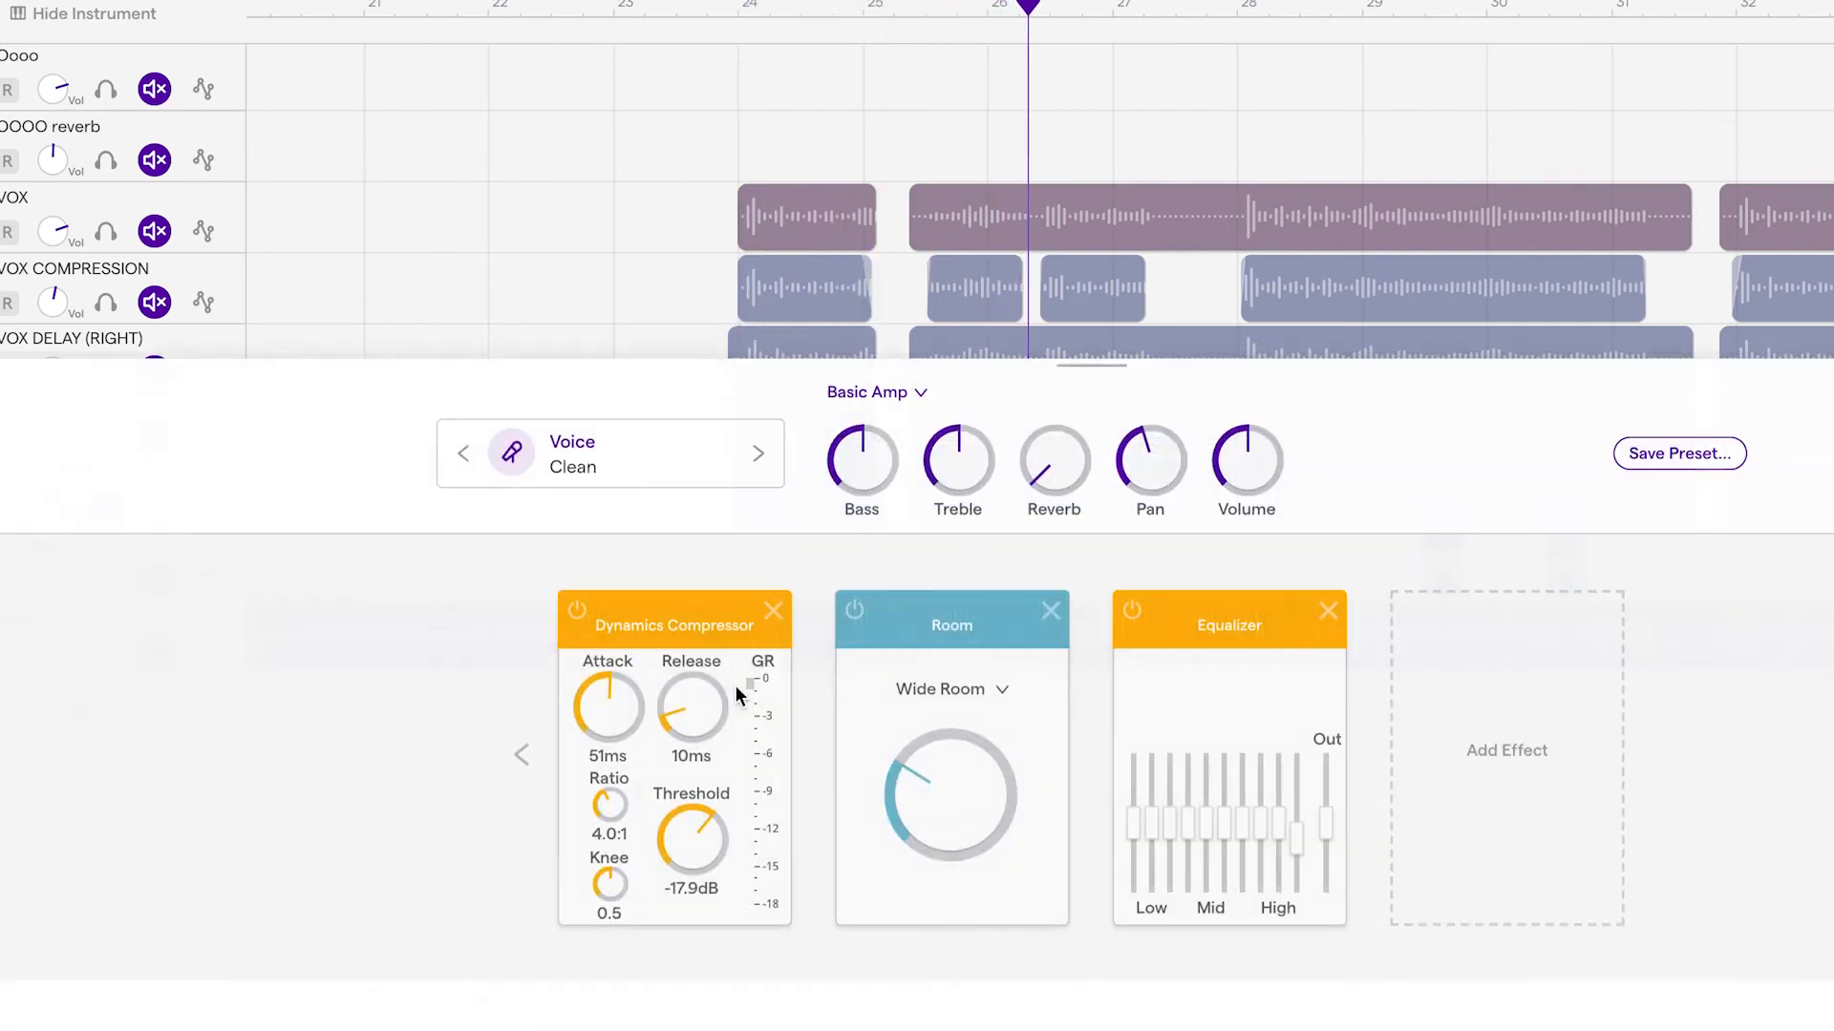
pyautogui.click(518, 754)
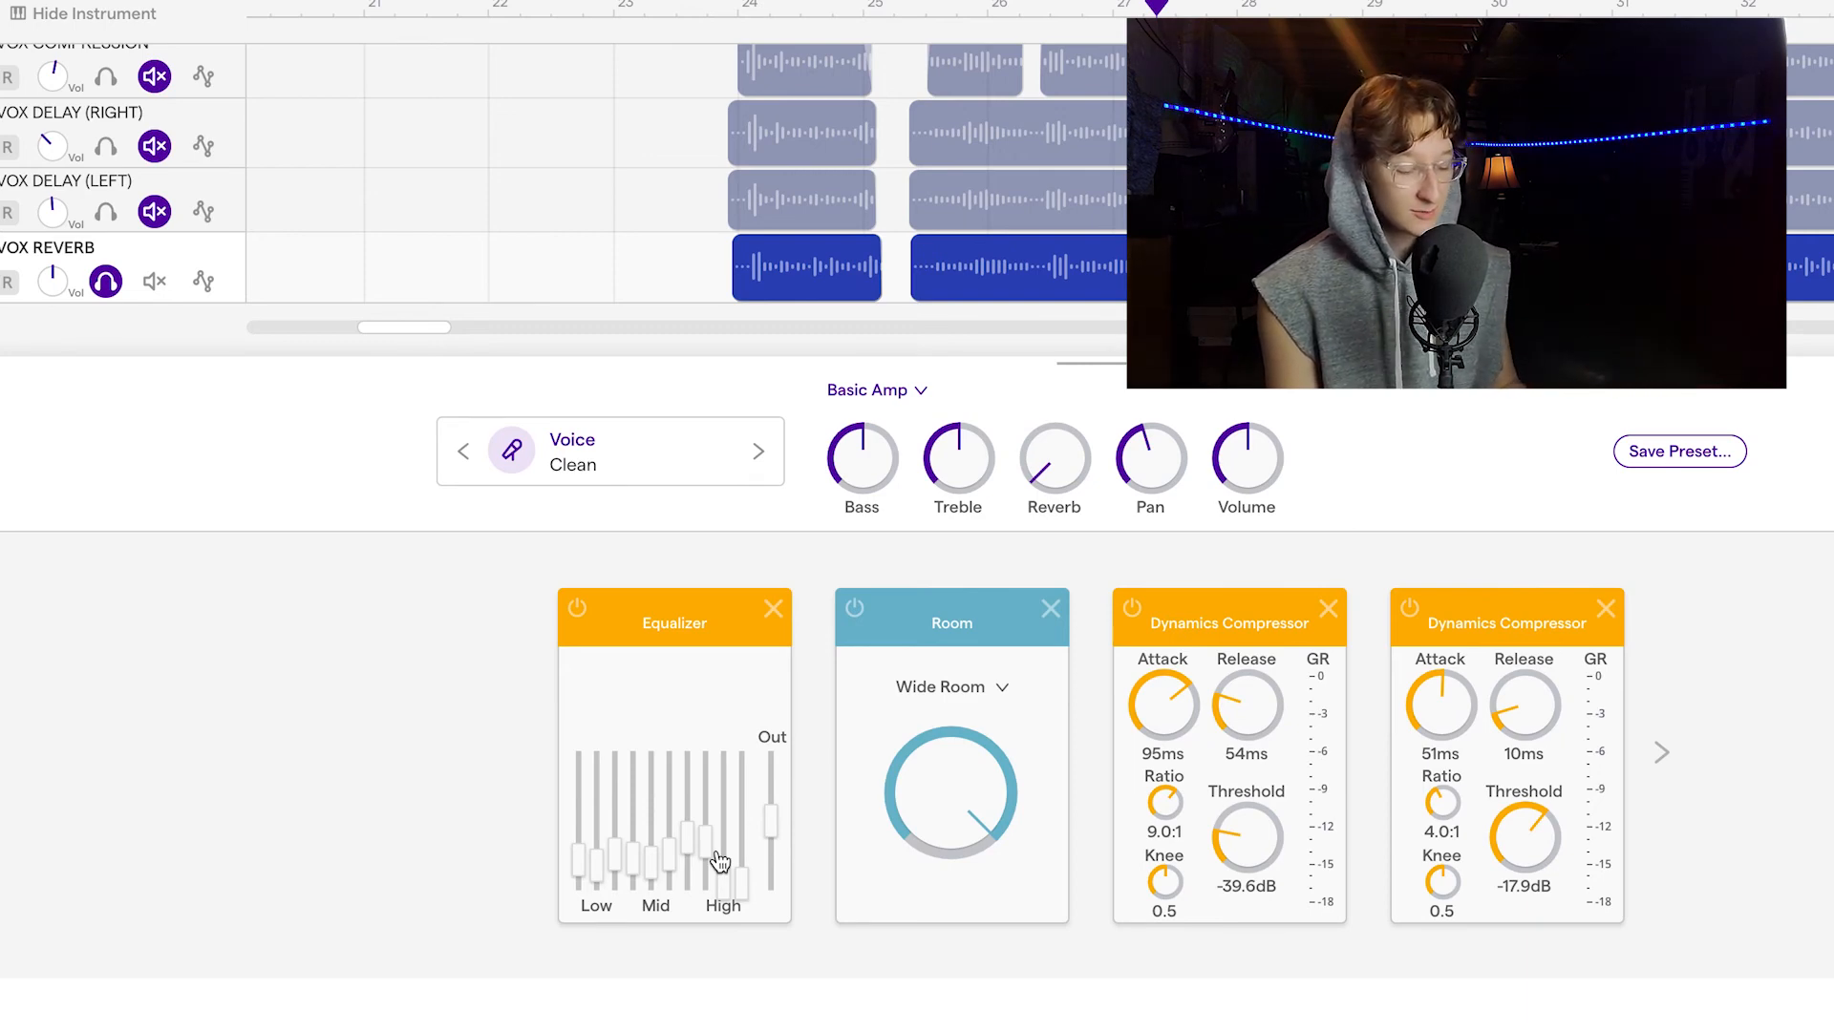
pyautogui.click(1663, 754)
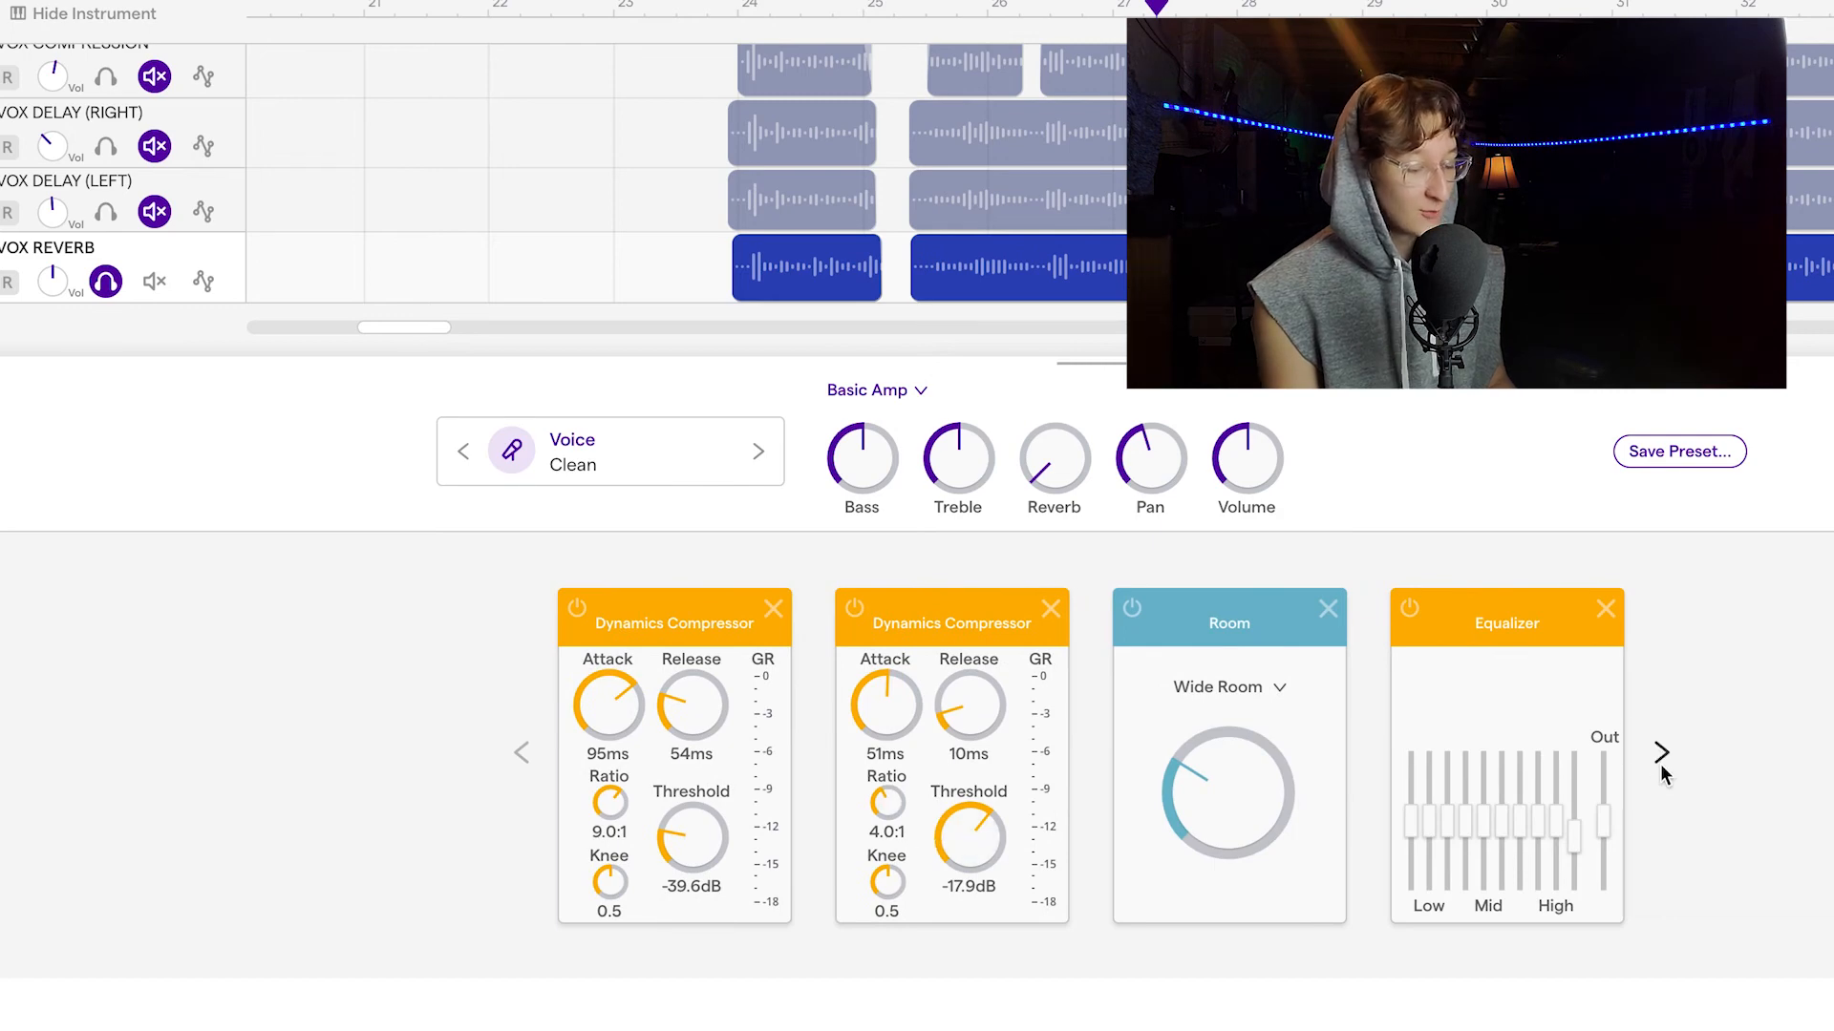
pyautogui.click(1662, 764)
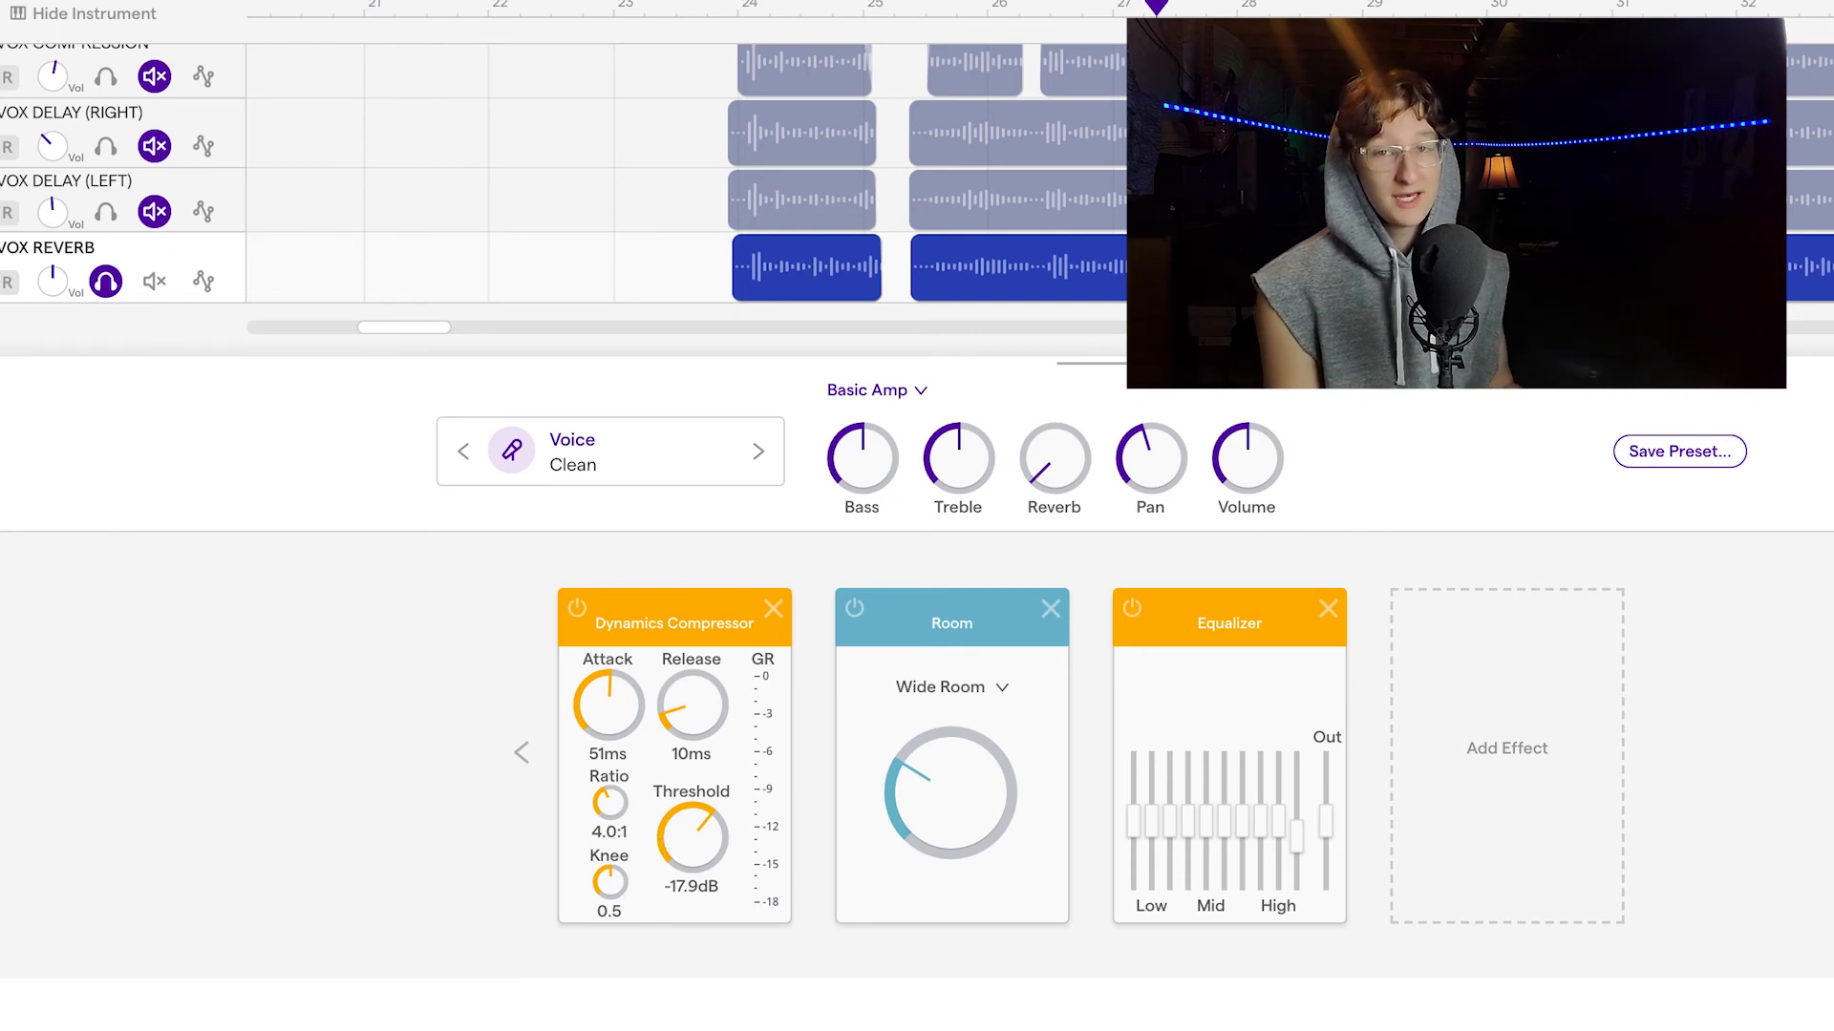
# Examine the clip start offsets around bar 24, and solo VOX DELAY (LEFT) and VOX DELAY (RIGHT) alongside VOX REVERB
pyautogui.keyDown('ctrl'); pyautogui.scroll(3, 764, 444); pyautogui.keyUp('ctrl')
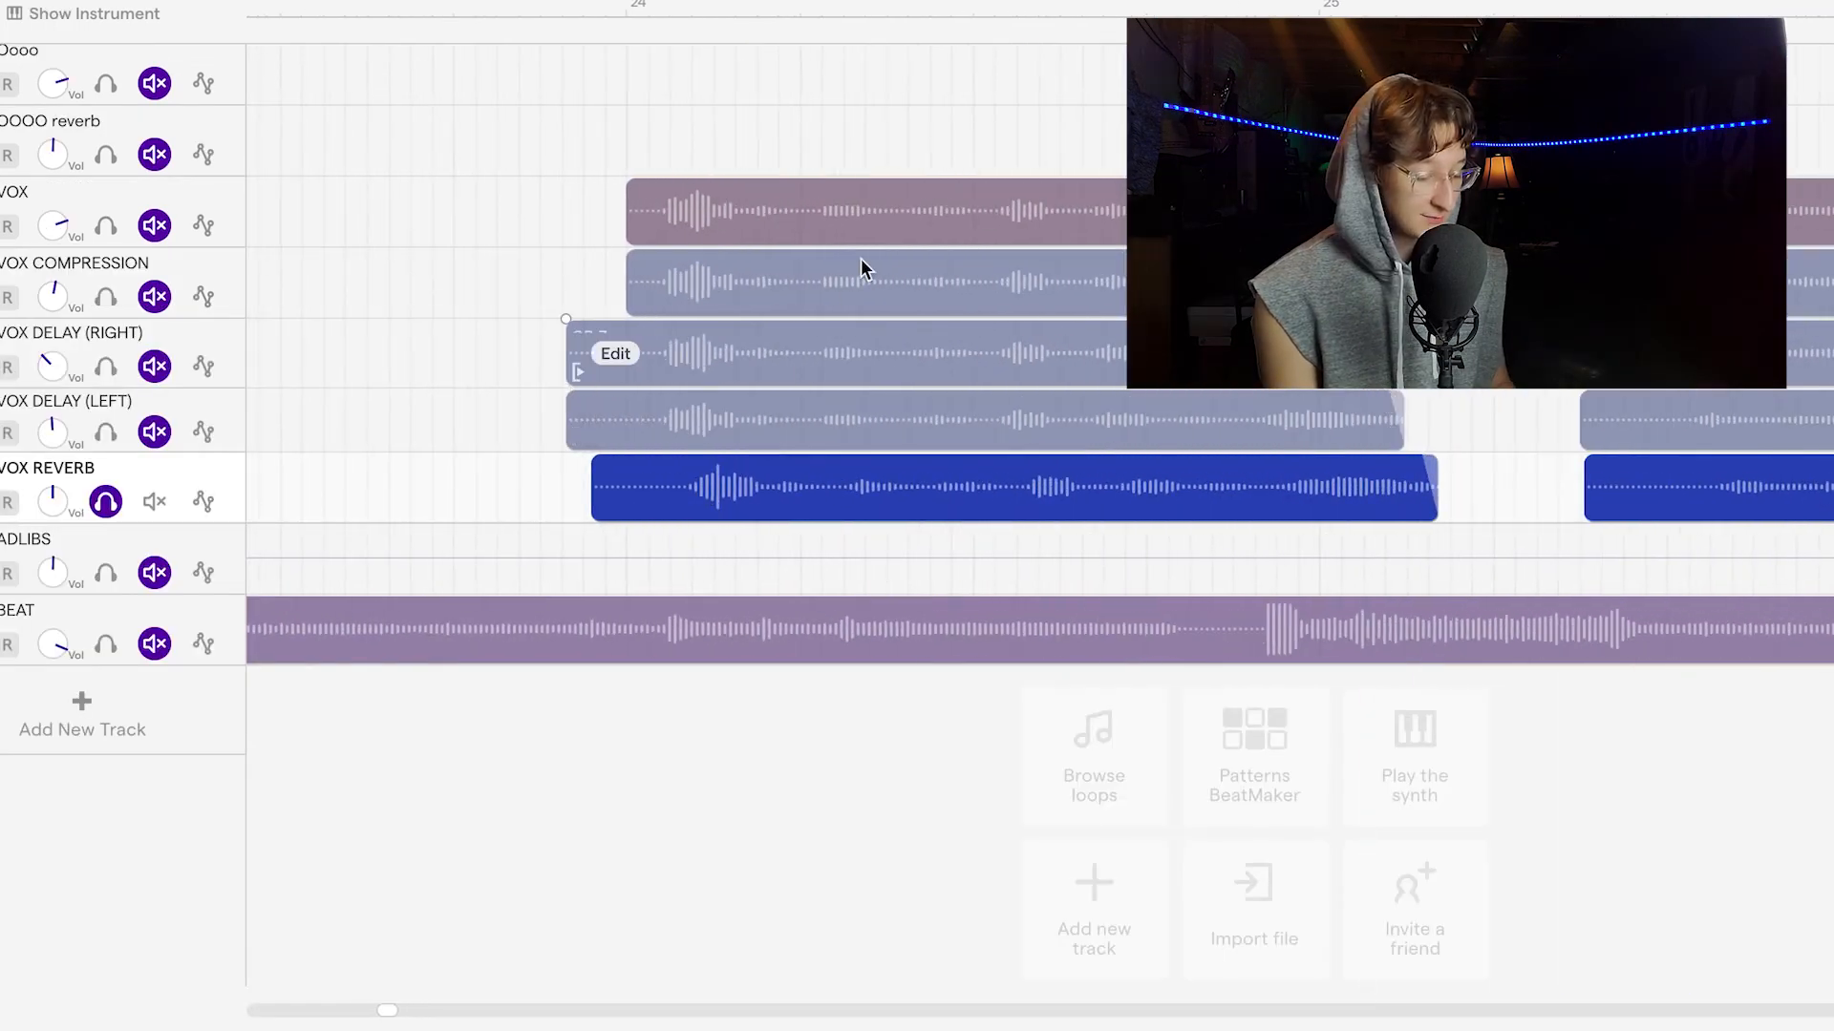
pyautogui.click(106, 432)
pyautogui.click(106, 367)
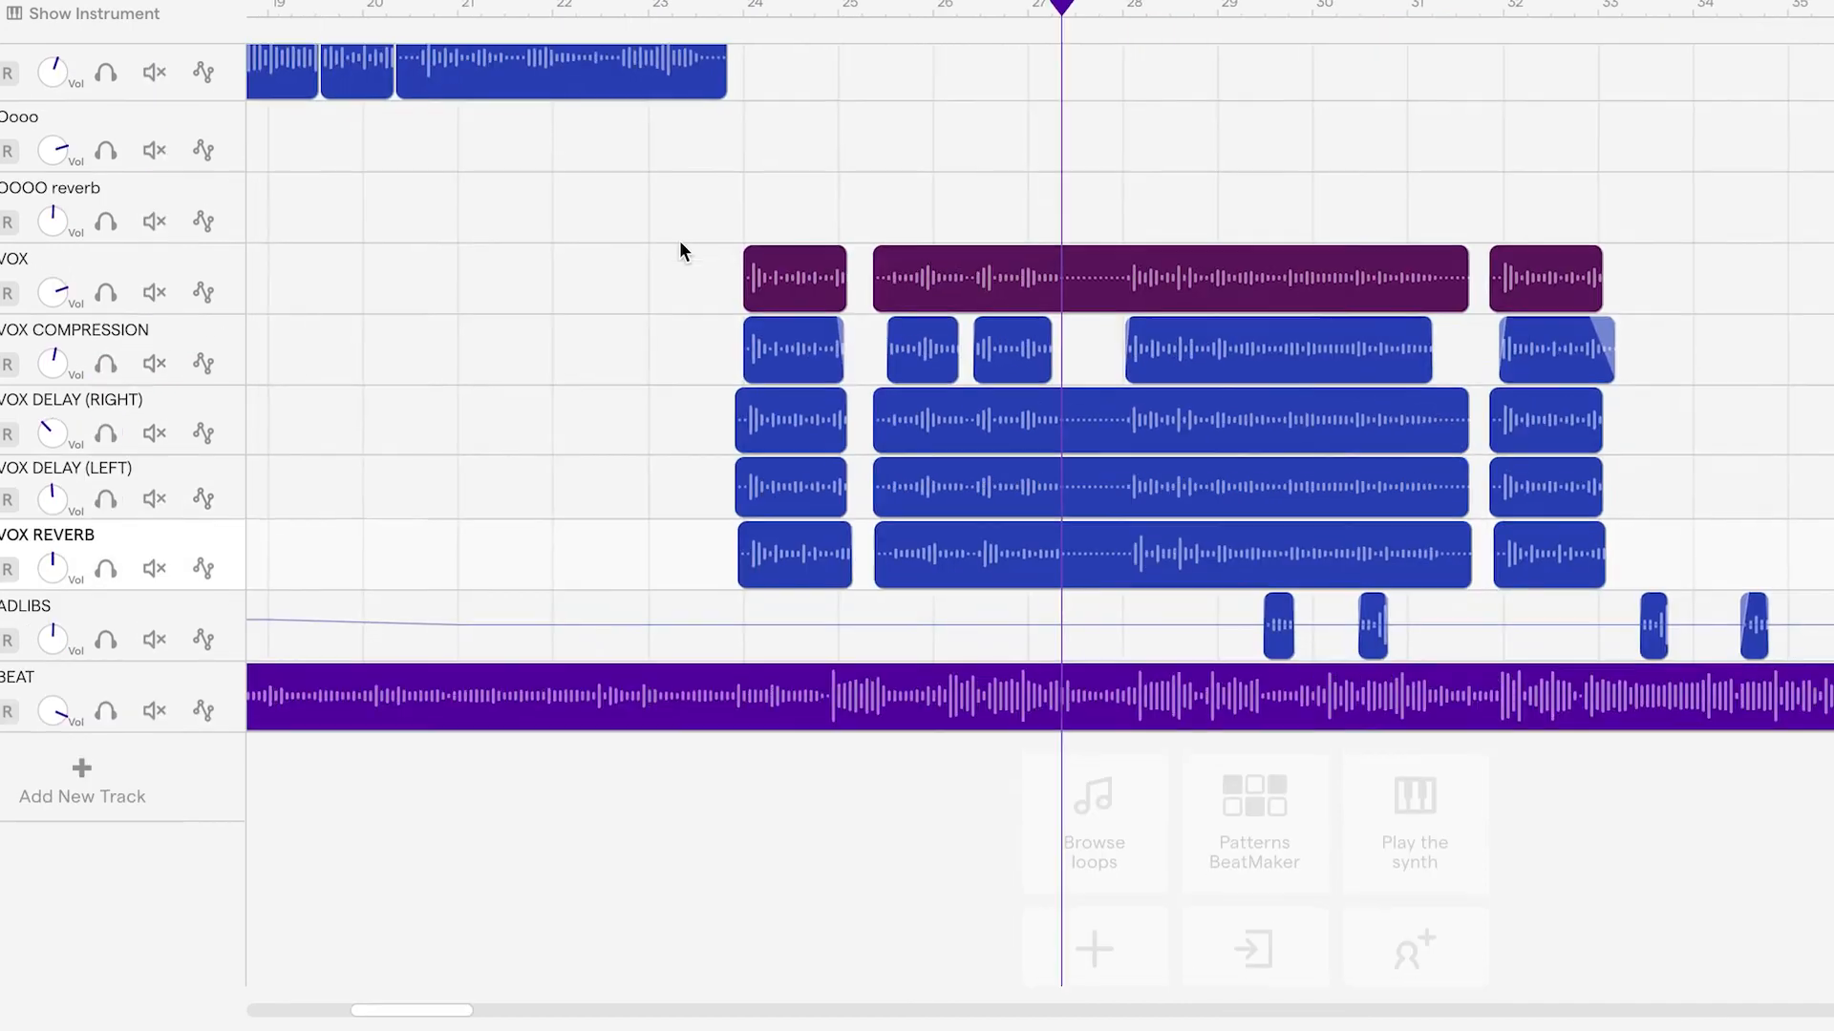
# Place the playhead just before bar 24, ahead of the layered vocal clips
pyautogui.scroll(1, 684, 246)
pyautogui.click(712, 12)
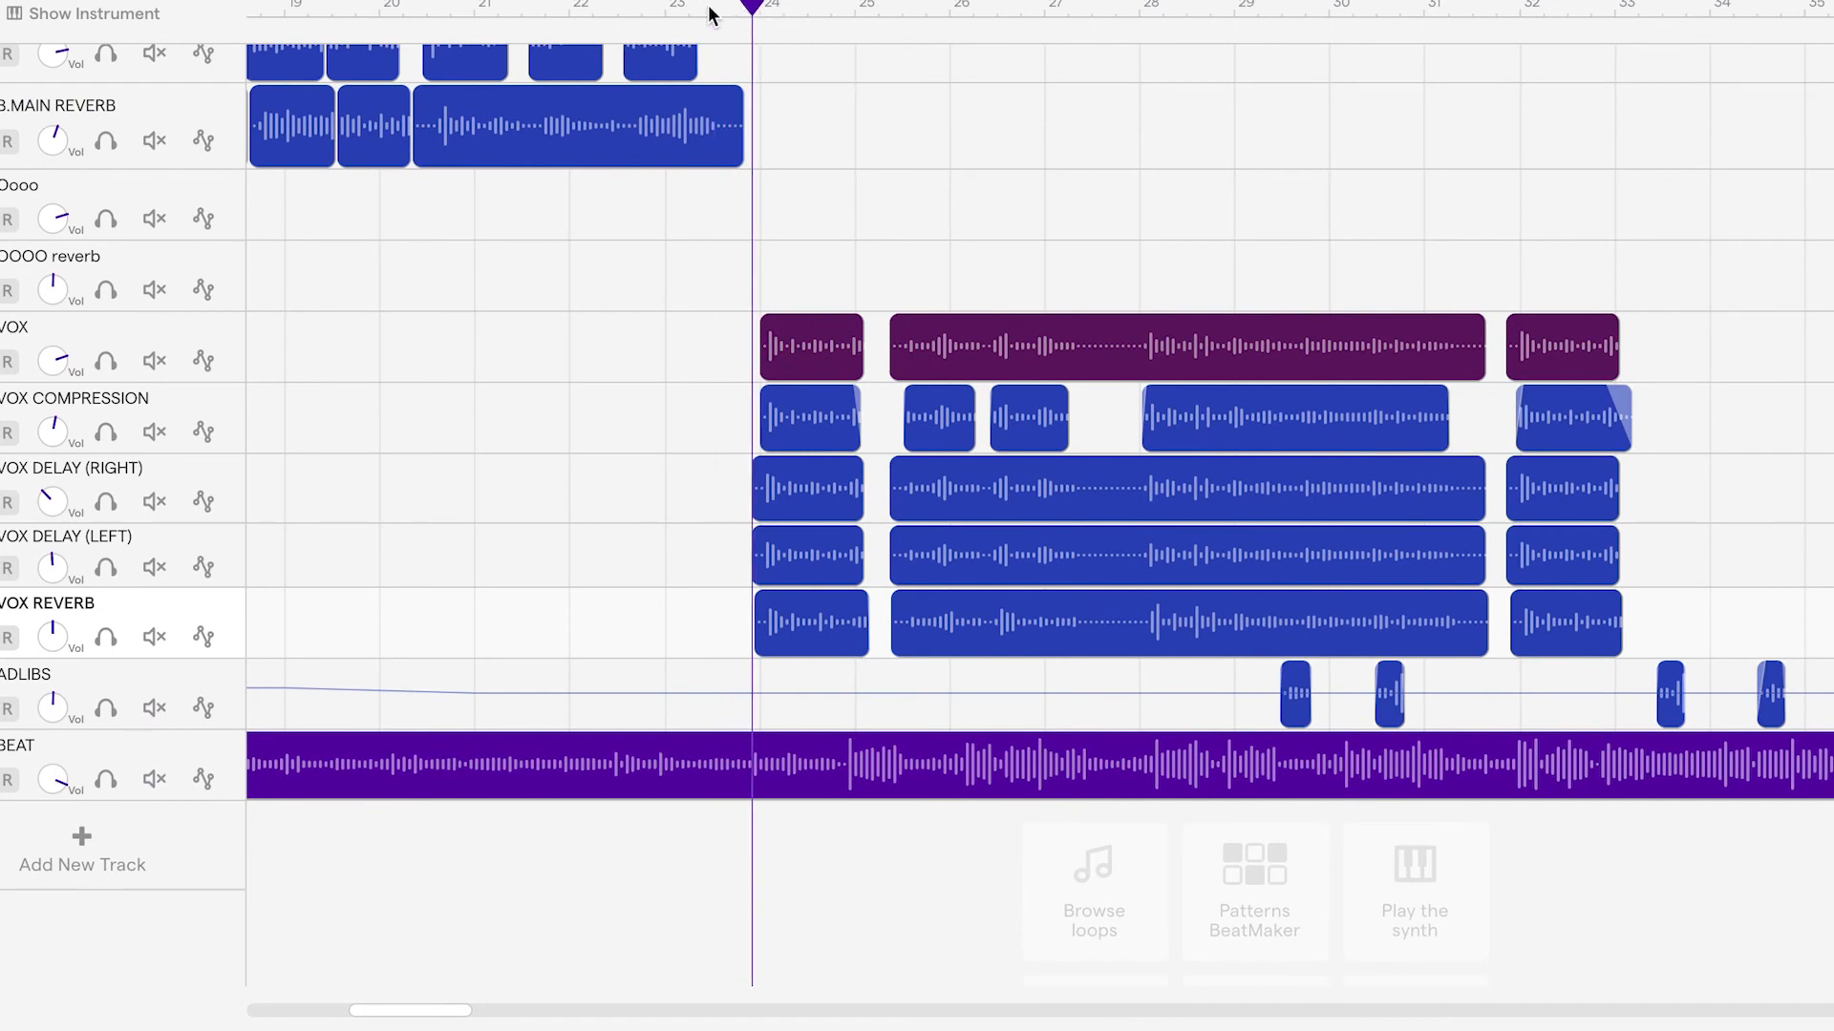